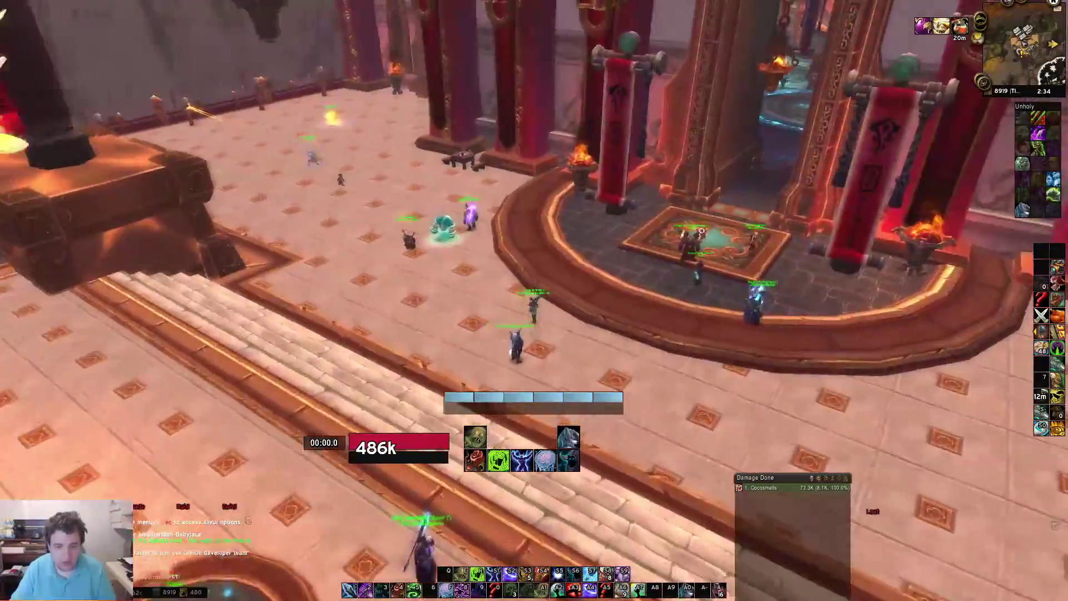
key(d)
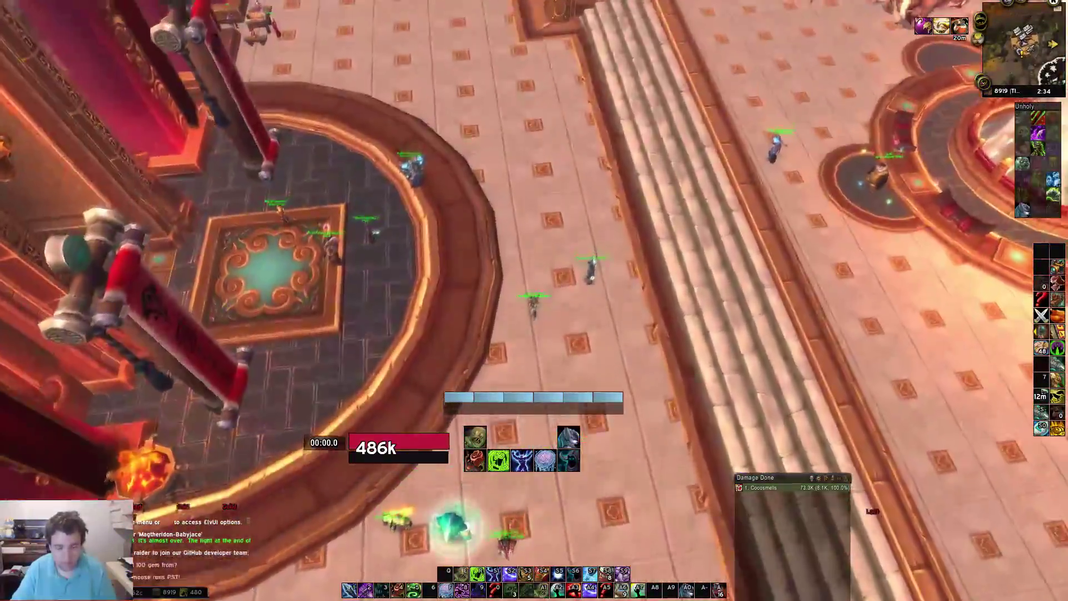
drag(576, 212, 834, 194)
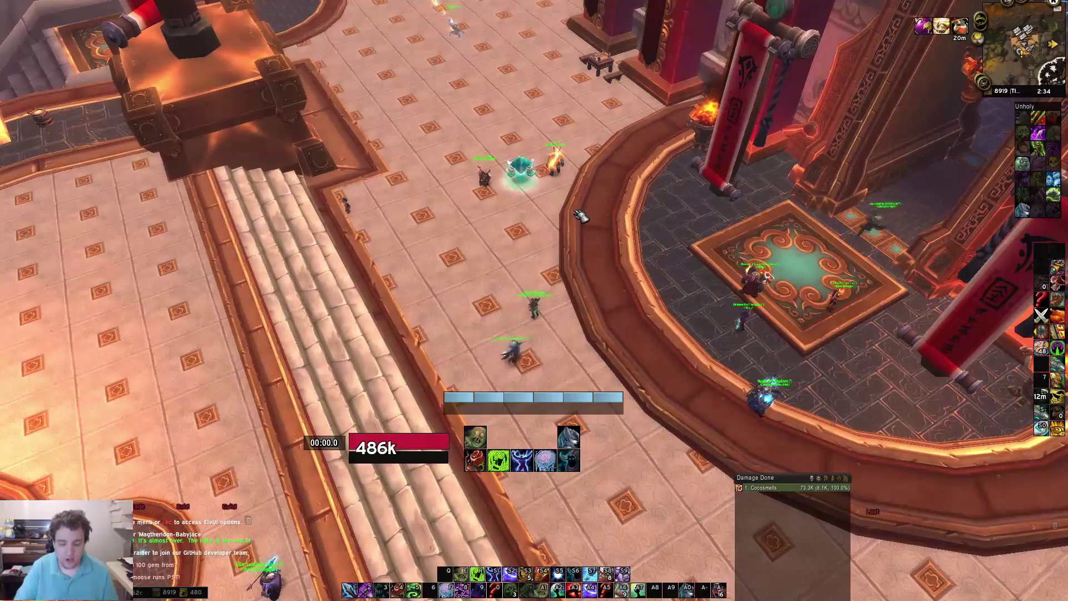
Open the ElvUI profile settings, look at the profile import window, and close it without importing anything.
key(Return)
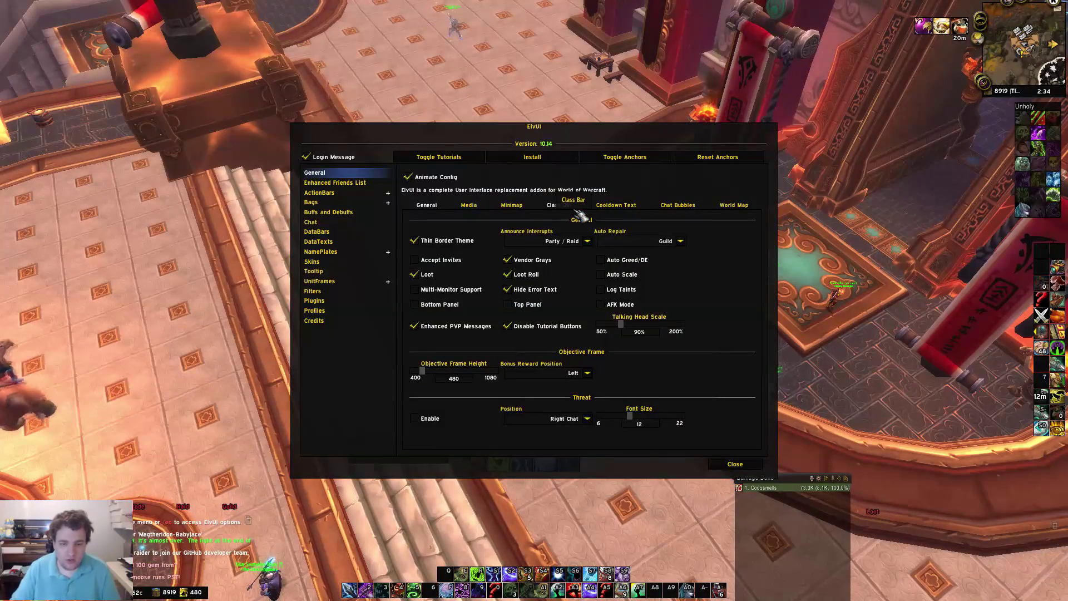
click(343, 312)
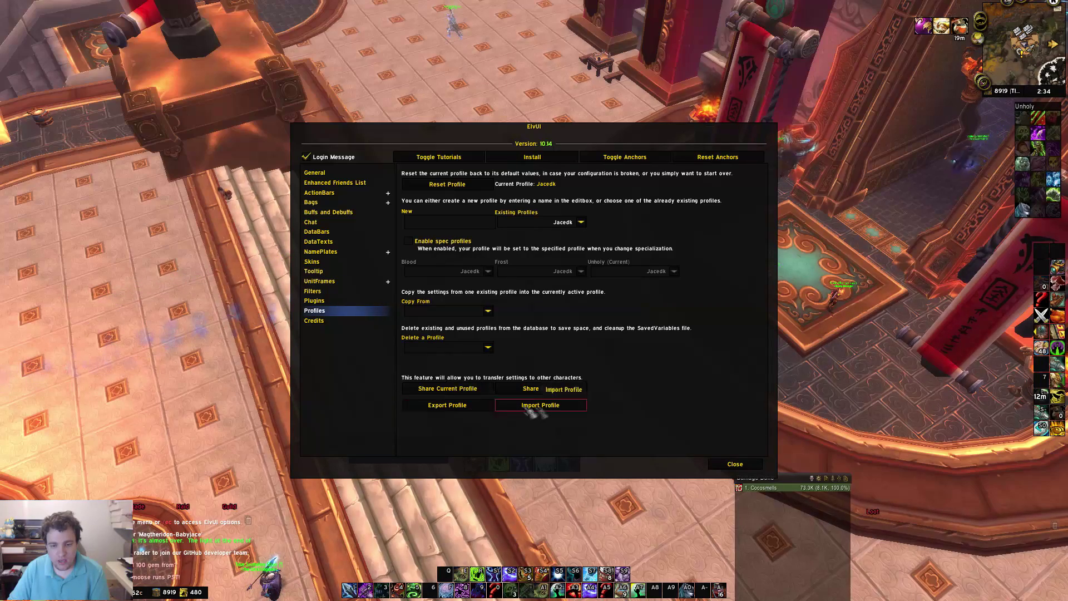
click(544, 407)
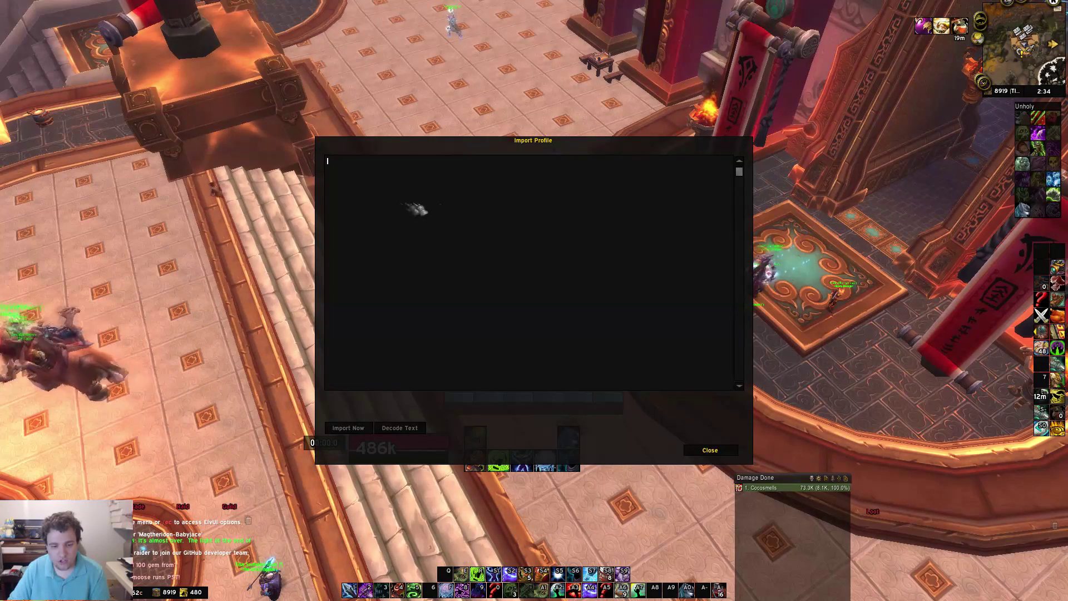
click(622, 245)
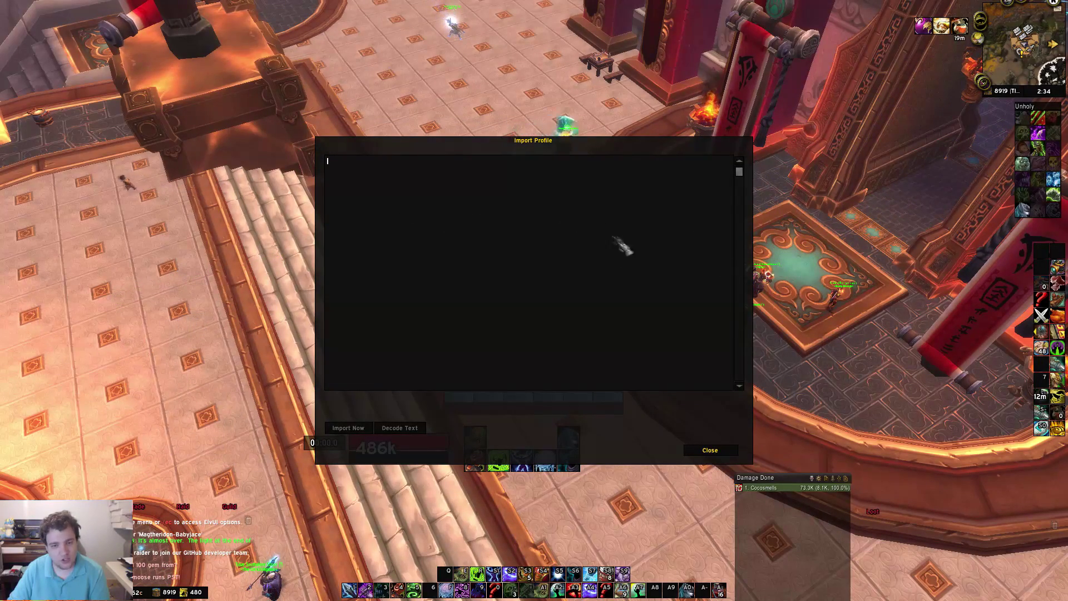
click(711, 451)
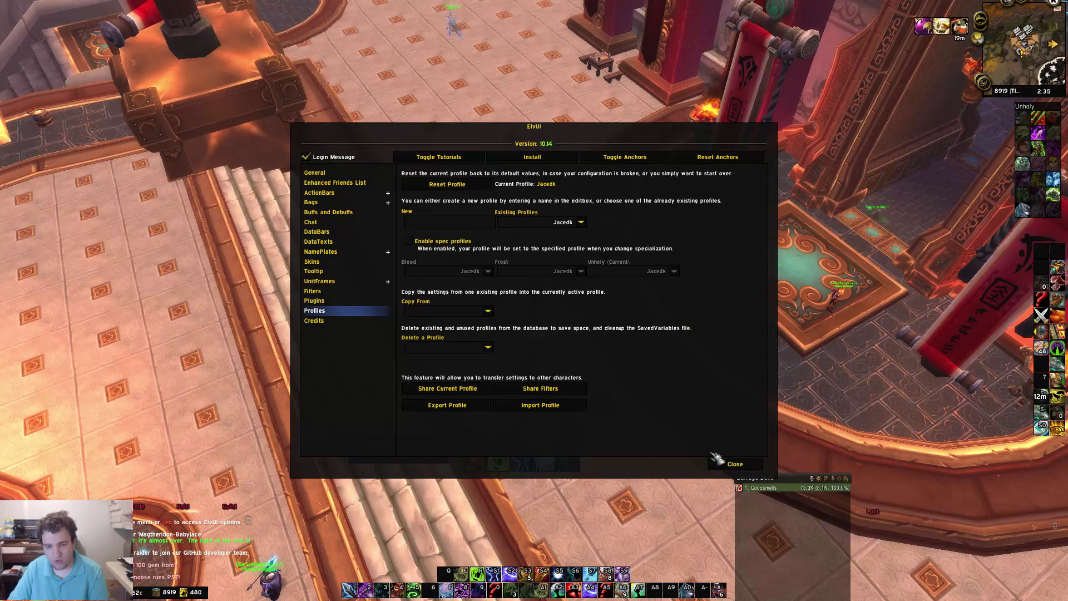
Look through the list of existing ElvUI profiles without switching, then close the ElvUI settings.
click(582, 223)
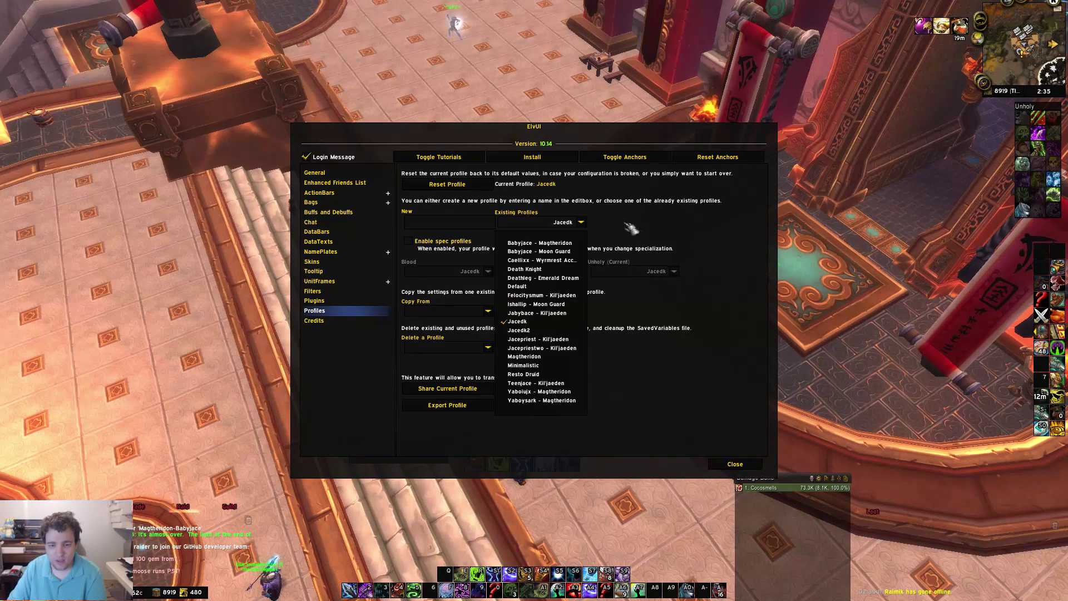
click(600, 225)
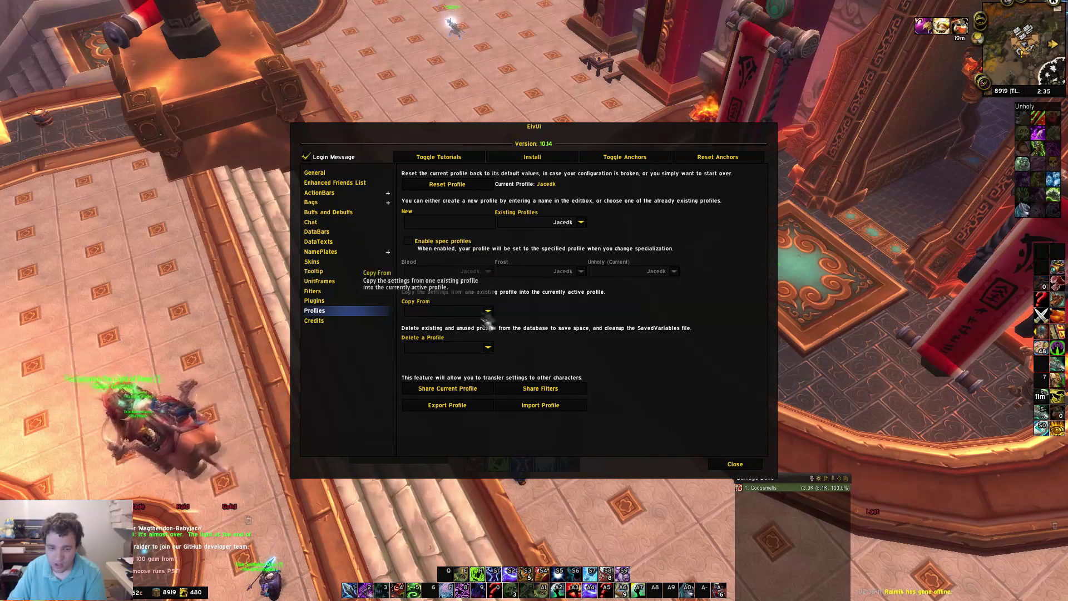
click(735, 463)
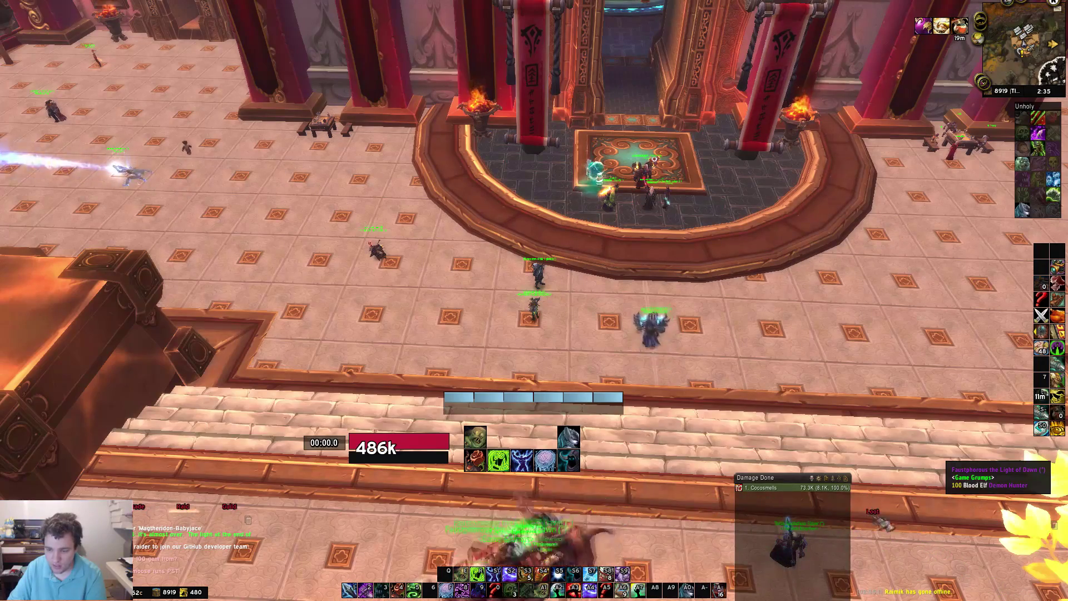
Show the ElvUI frame movers with the /moveui command, then hide them again without moving any frame.
key(a)
drag(611, 460, 414, 460)
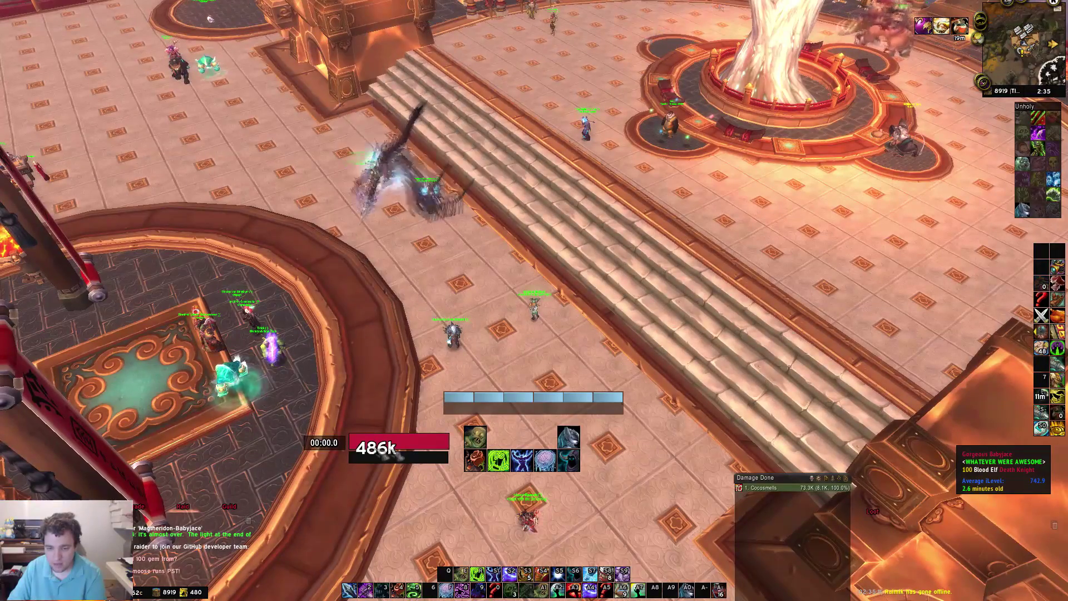
text(/moveui)
key(Return)
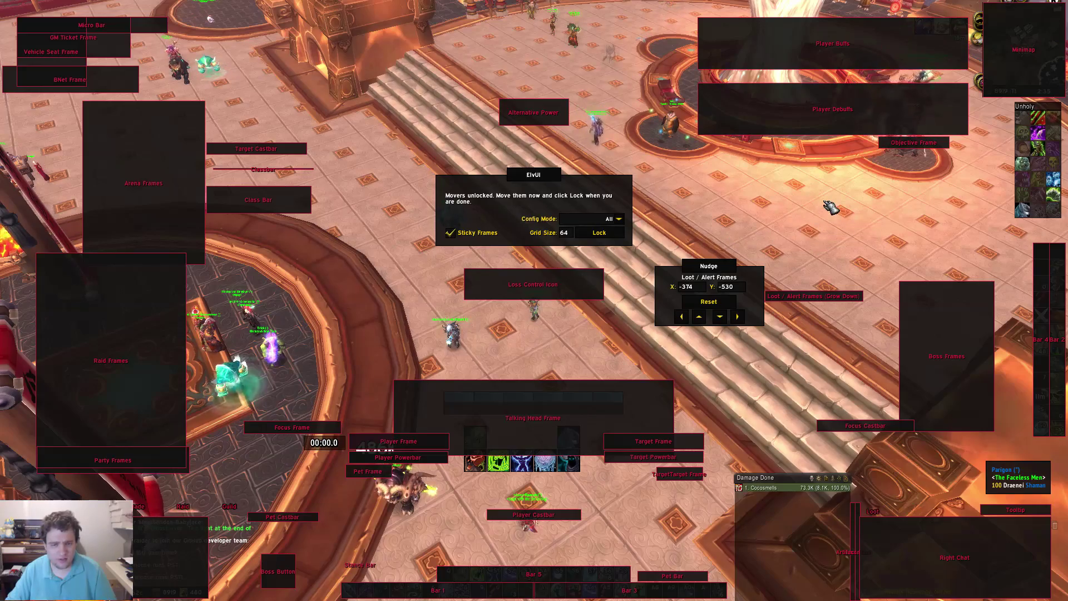
key(Return)
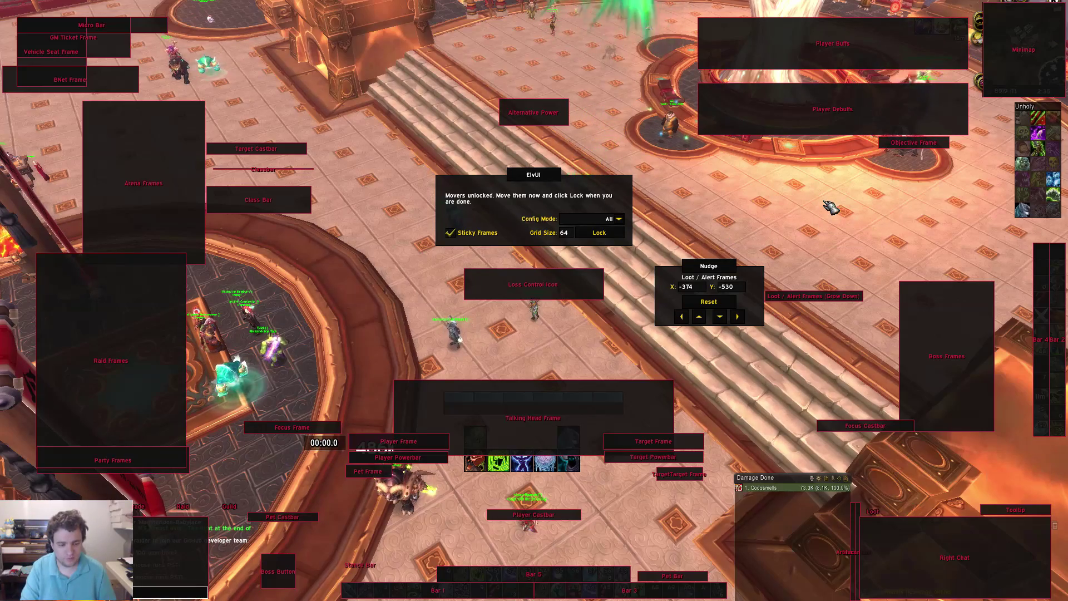
key(Return)
key(w)
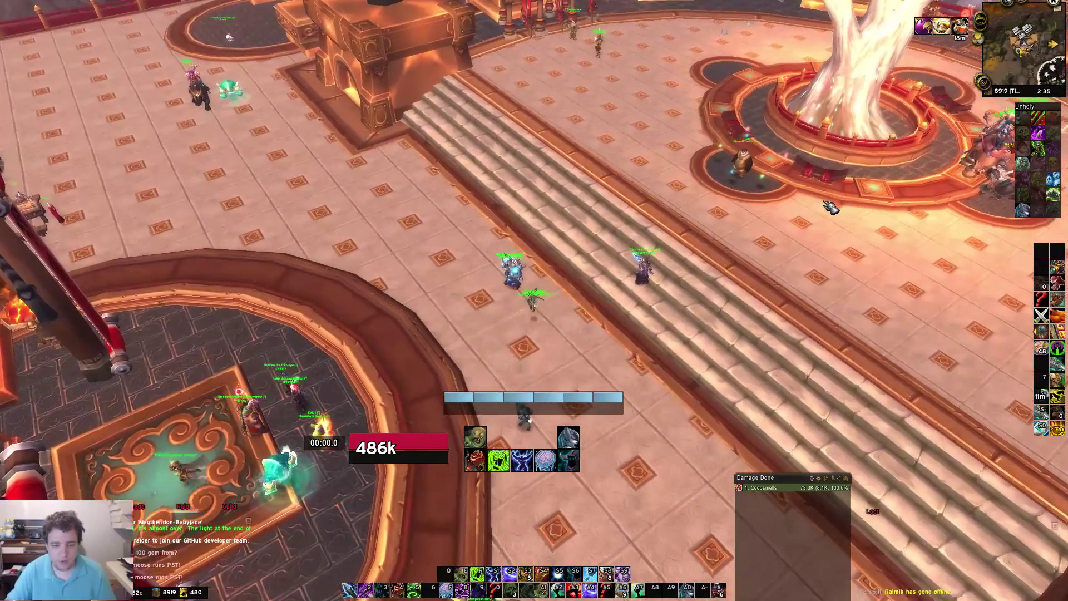
Open the mRunes configuration and look through its Cooldowns, Profile and Runes settings.
key(Return)
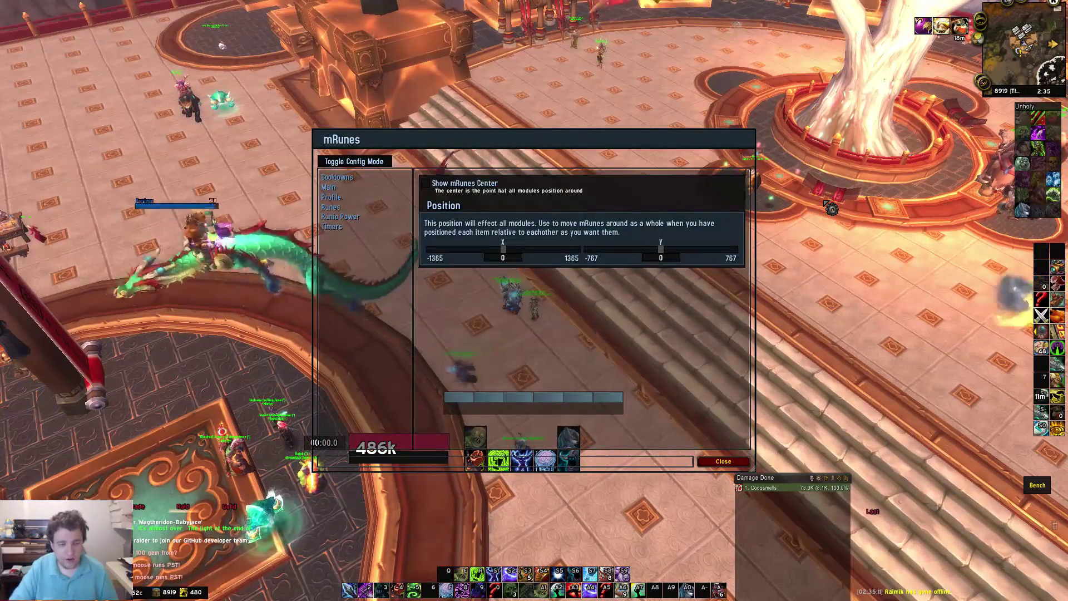
drag(677, 126, 790, 128)
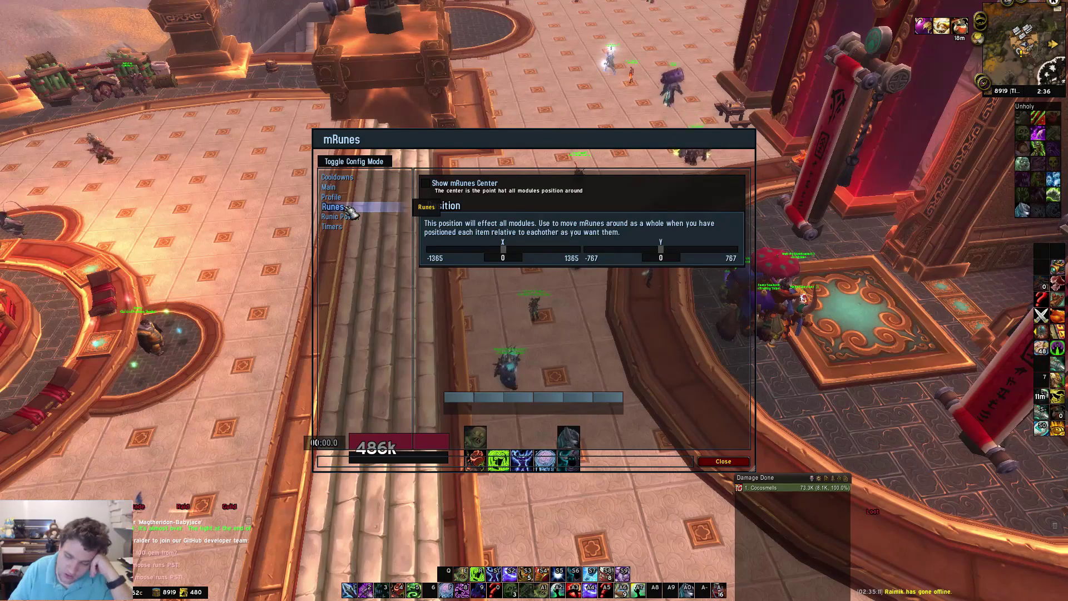
click(346, 208)
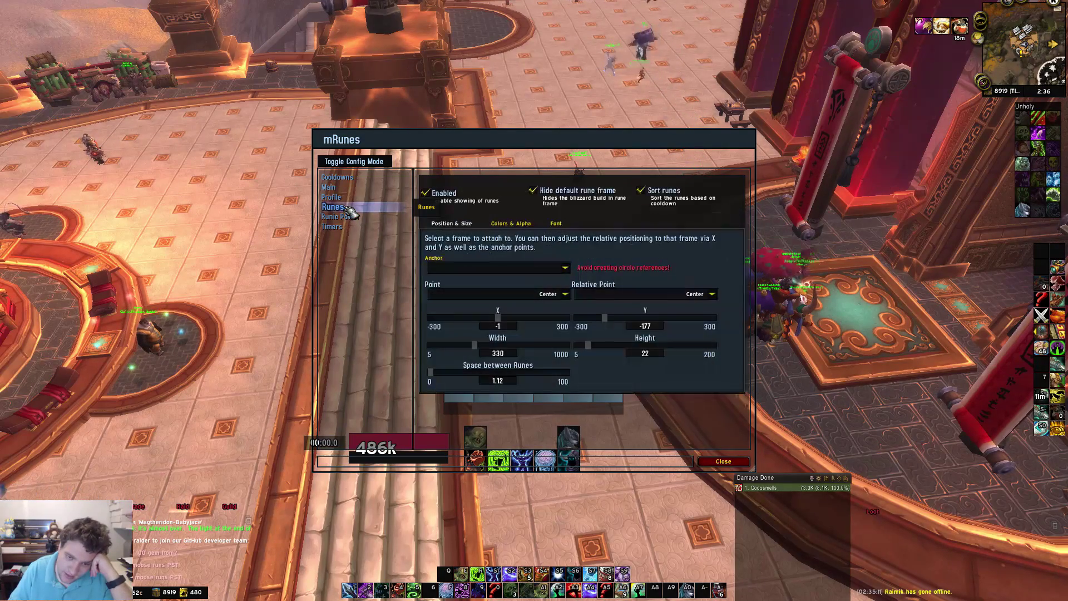
click(346, 190)
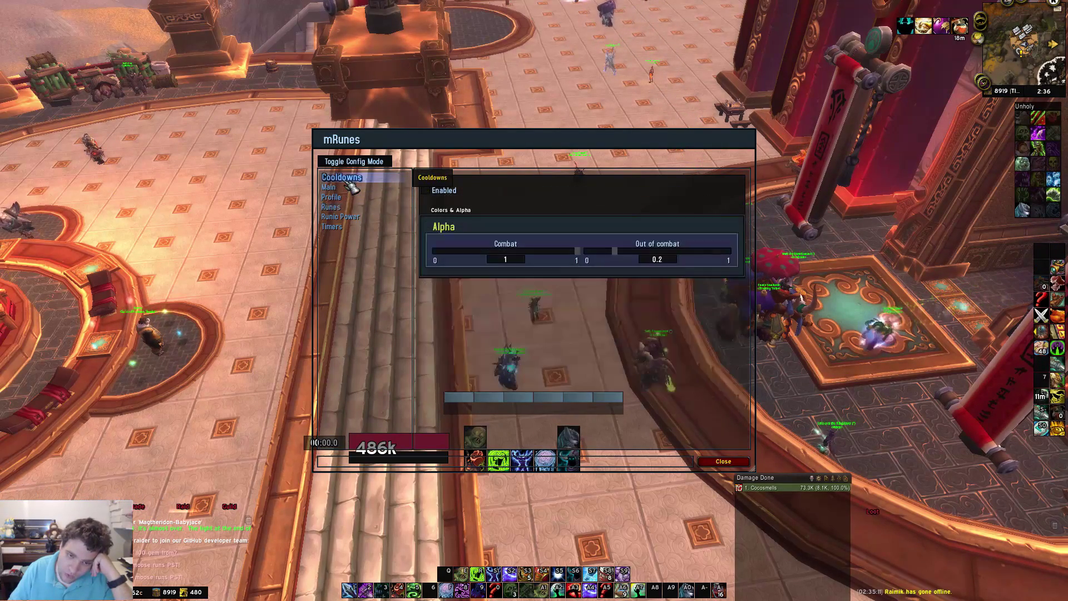
click(348, 197)
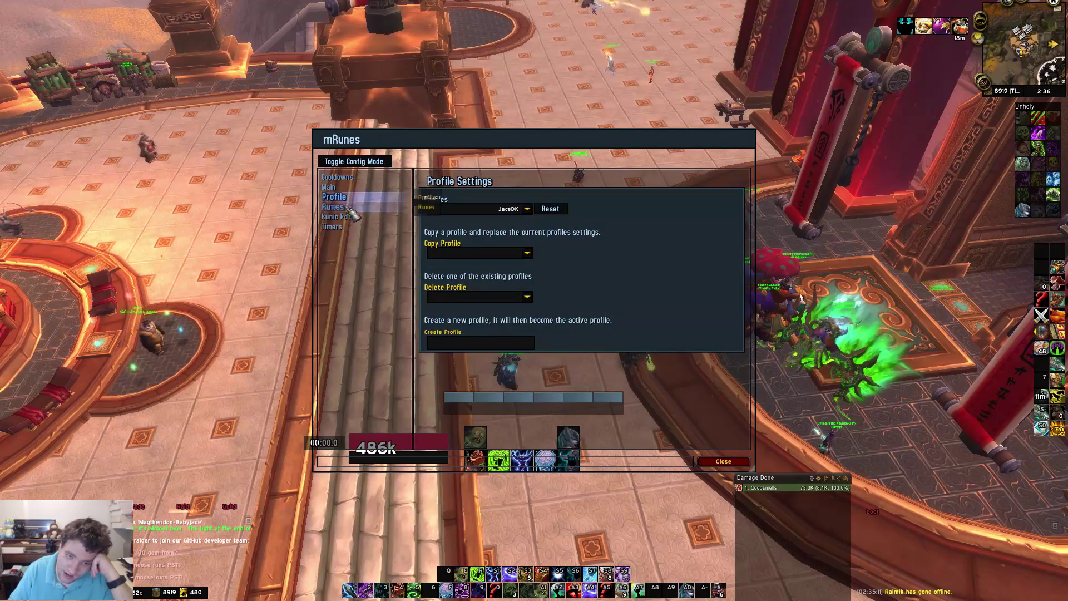
click(349, 207)
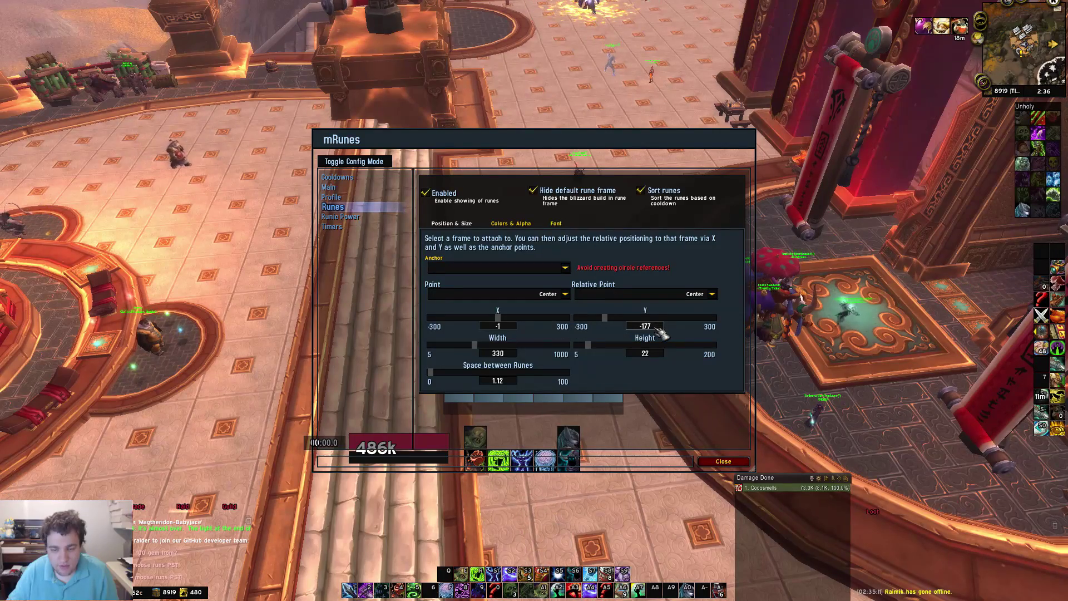
Move the mRunes window clear of the rune bar and turn off Use default in the rune colors.
drag(595, 138, 564, 46)
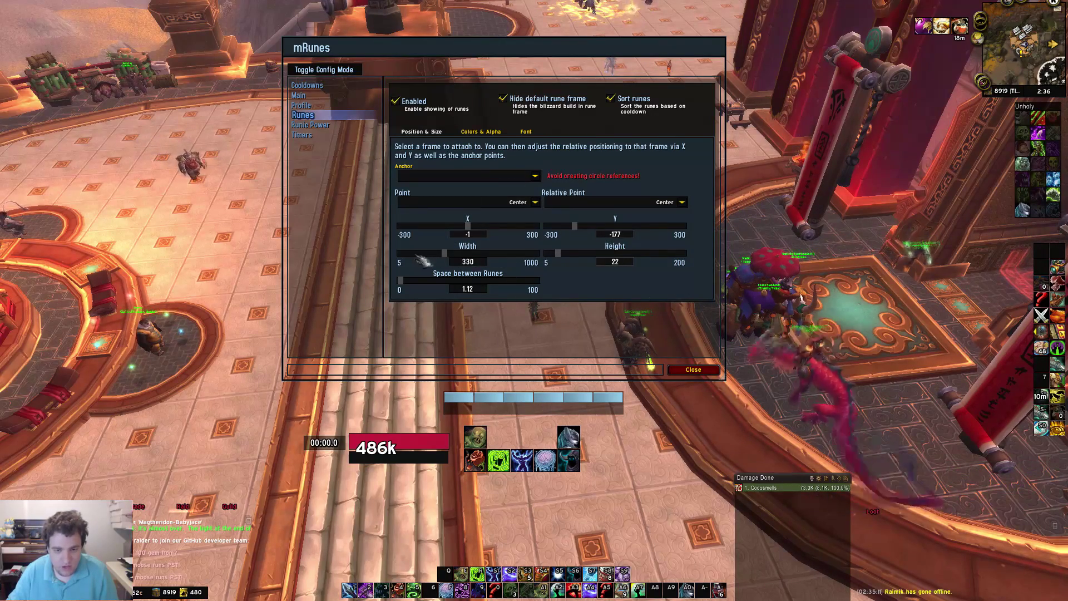
click(478, 132)
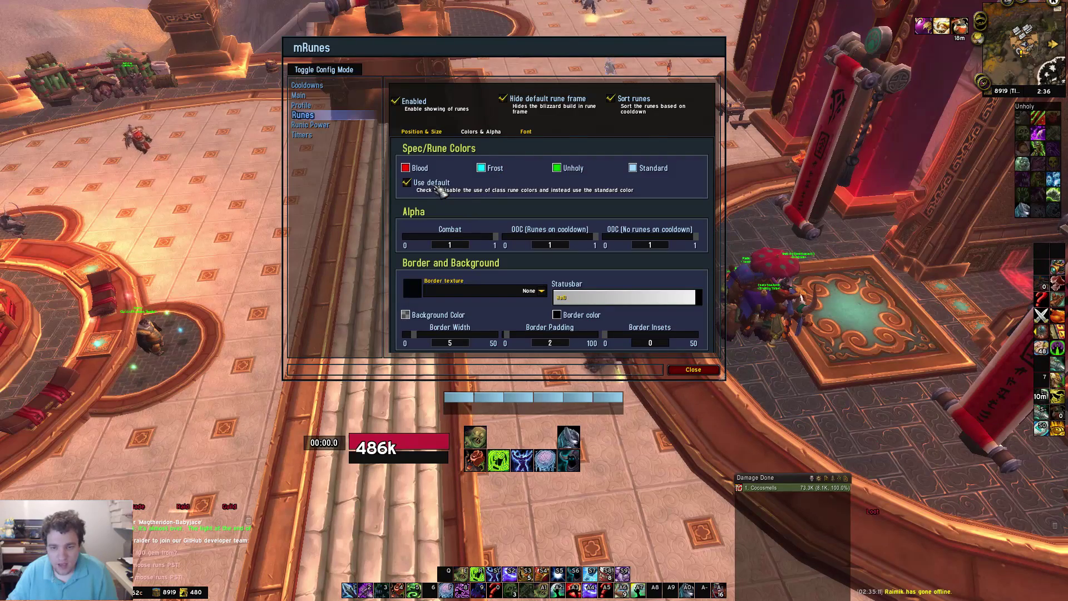
click(407, 185)
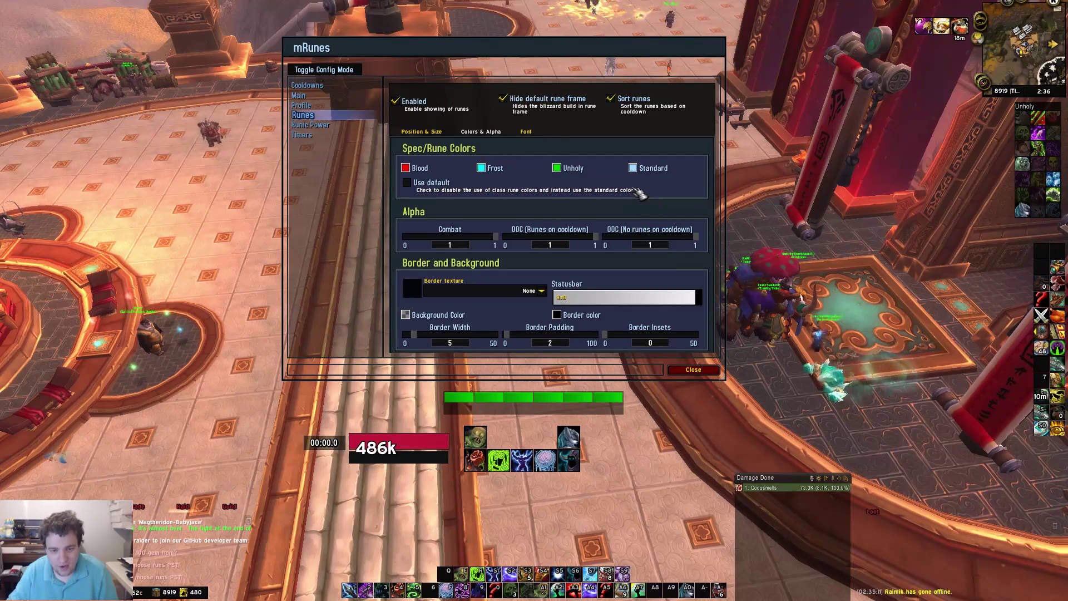
Review the Runic Power position, color and font settings, including the available fonts, without changing them.
click(332, 127)
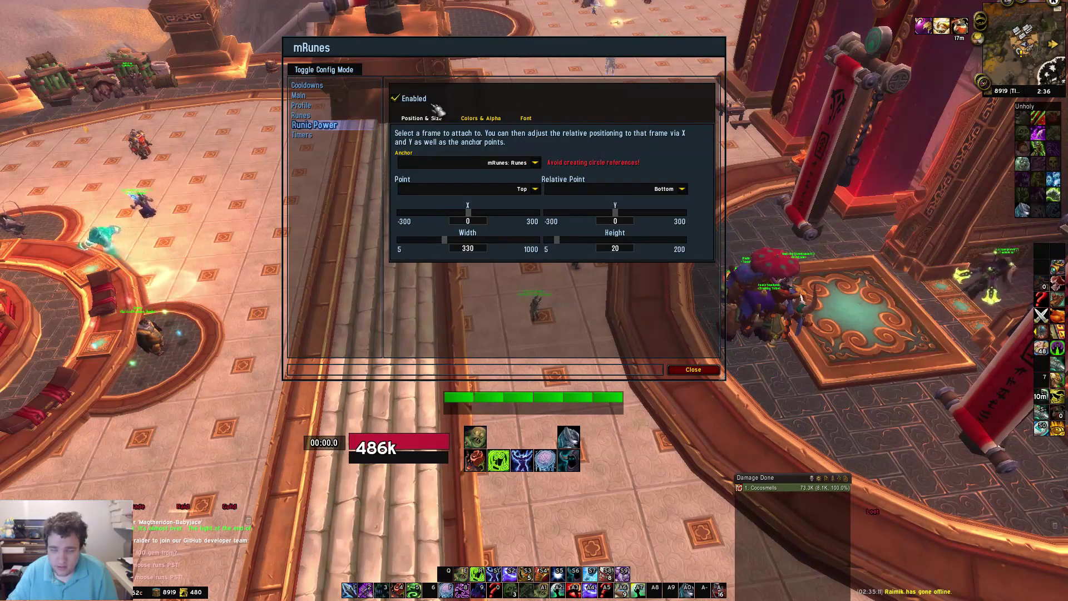
click(478, 117)
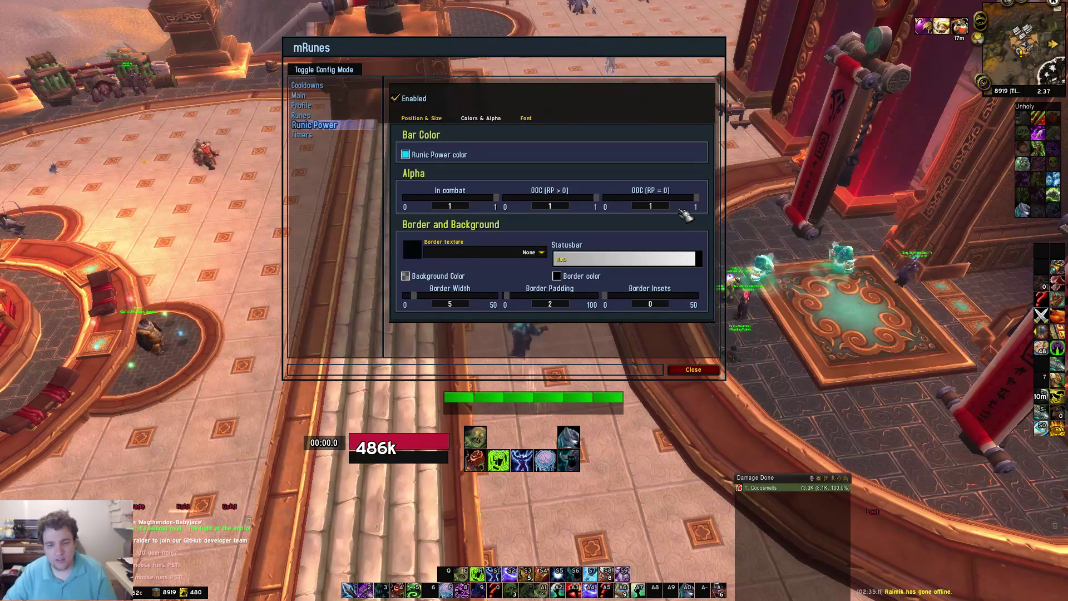
click(526, 118)
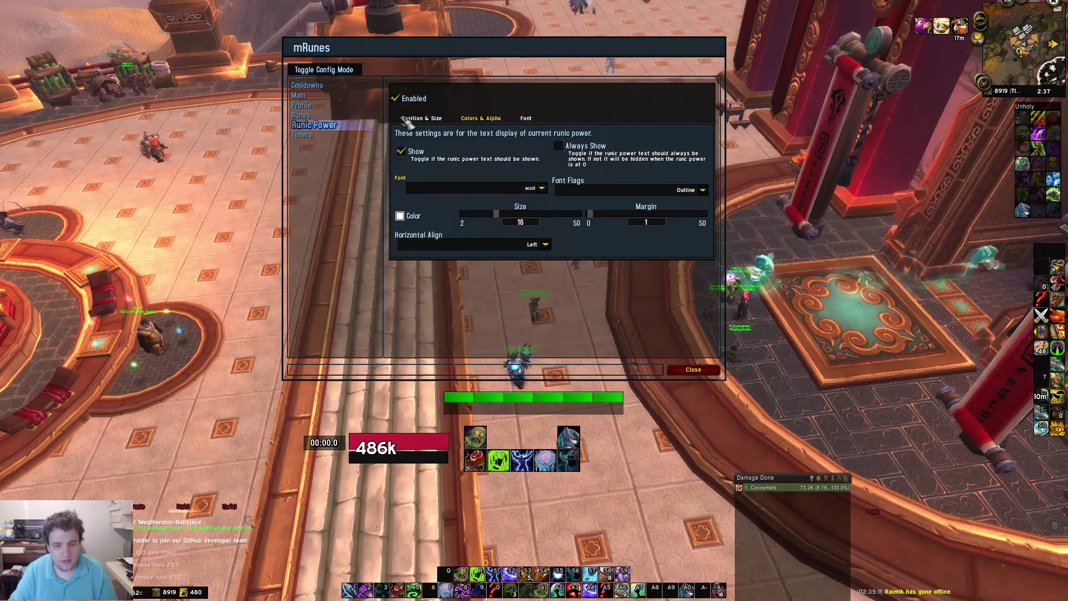
click(541, 189)
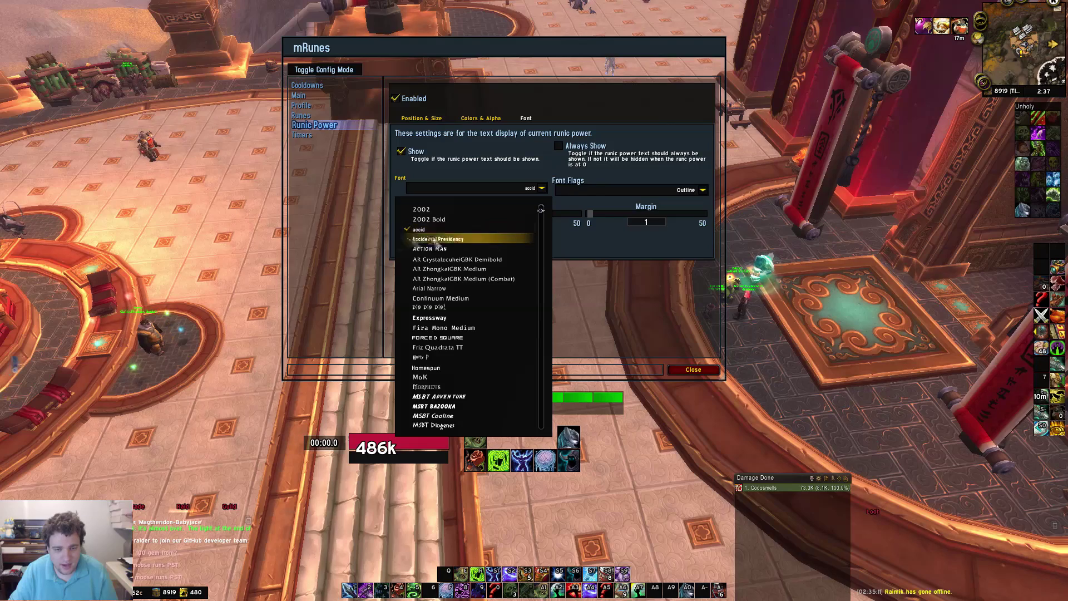
click(362, 245)
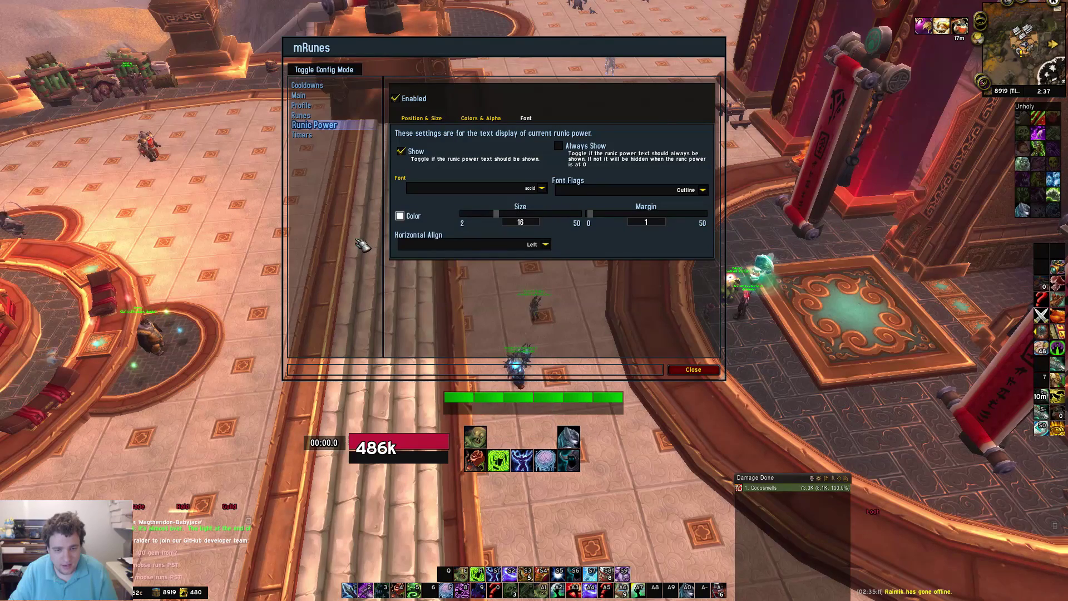
Look at the mRunes Timers settings, then close the mRunes configuration.
click(319, 139)
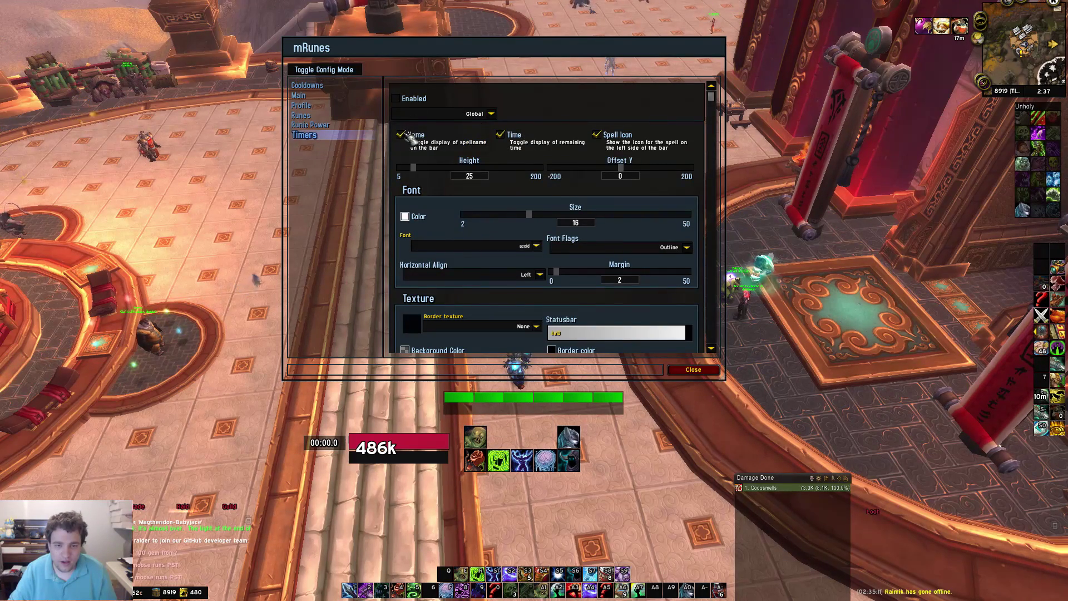
click(698, 372)
drag(698, 374, 542, 399)
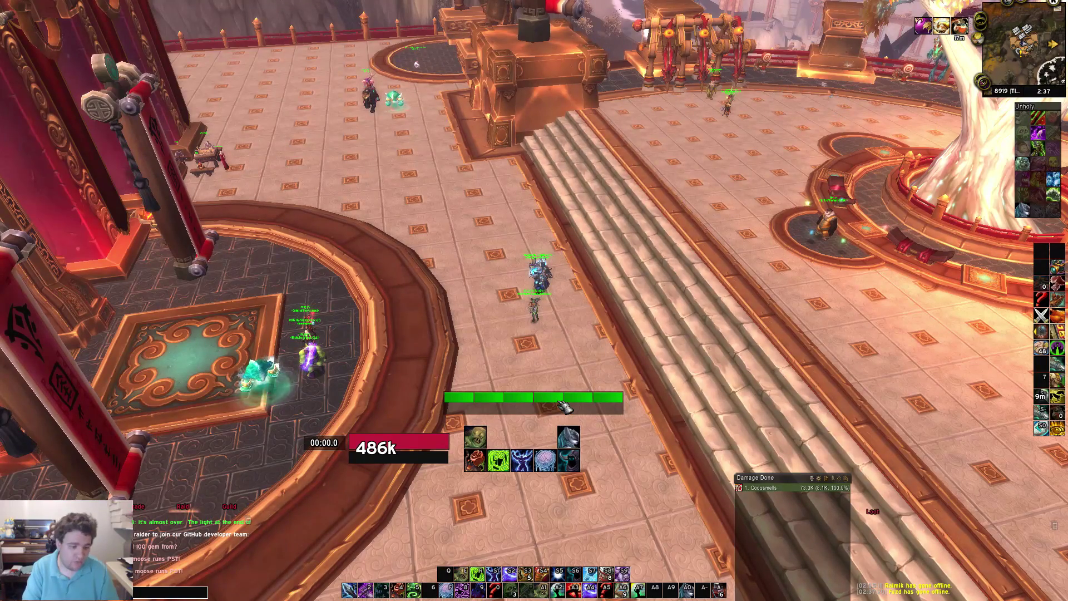
Unlock TellMeWhen, open the Soul Reaper icon's settings, and export the current profile to a string.
key(Return)
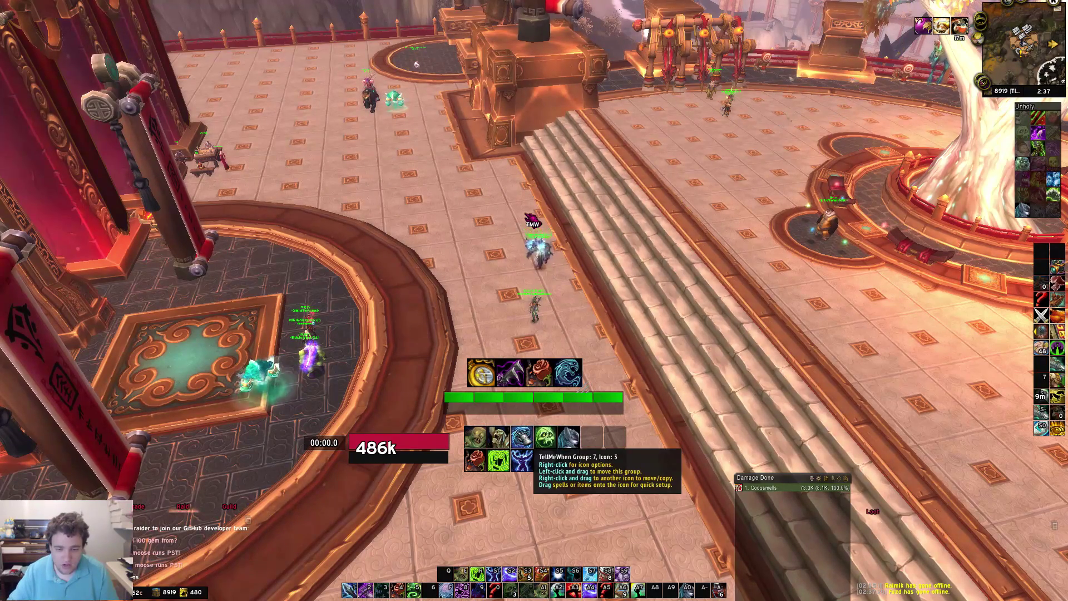
right_click(522, 460)
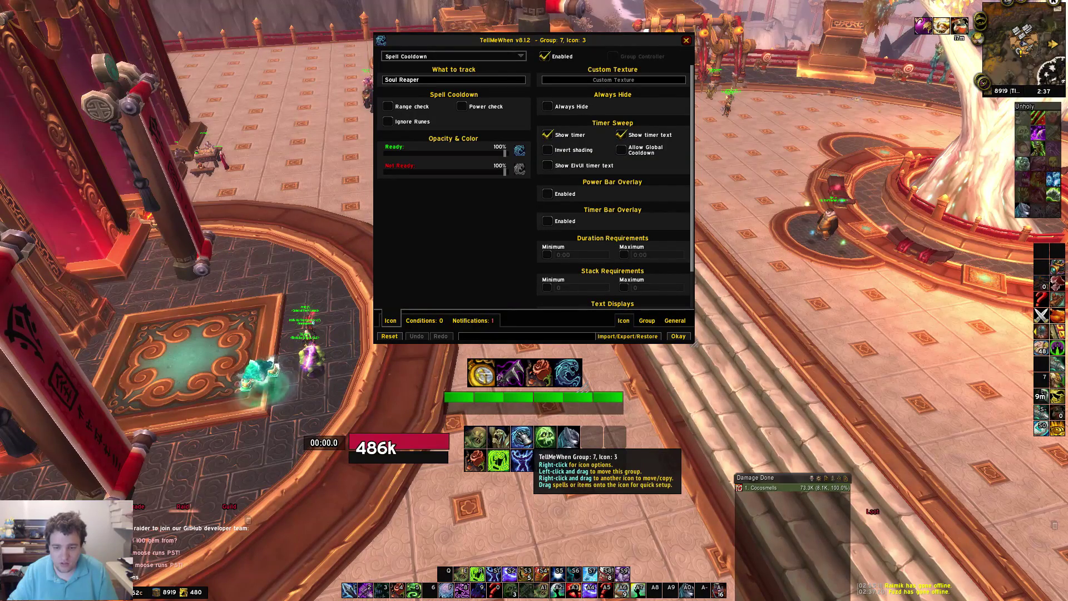
click(628, 336)
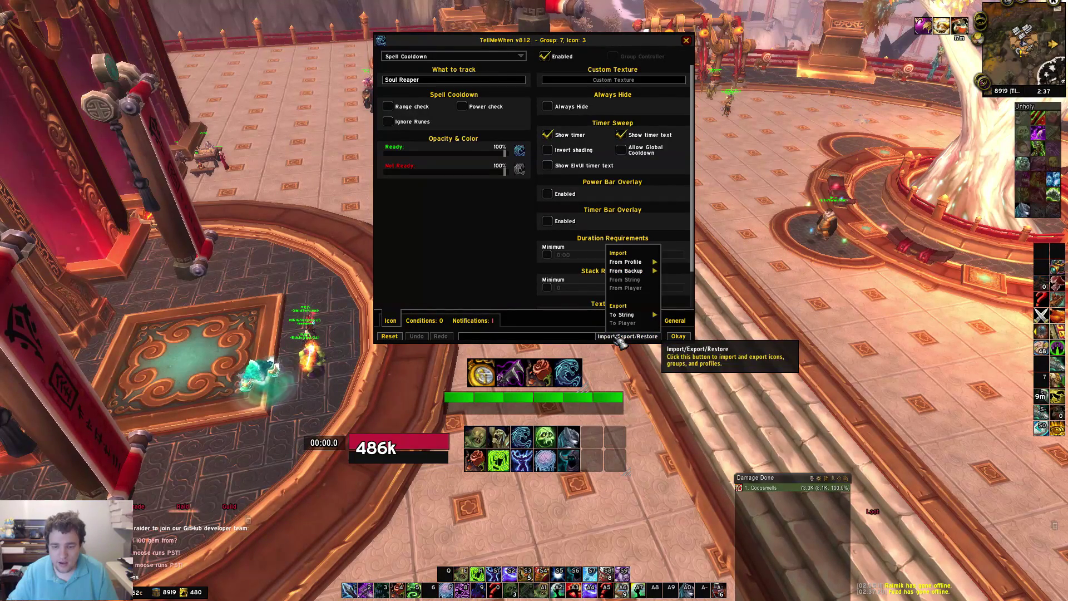
mouse_move(640, 272)
mouse_move(640, 315)
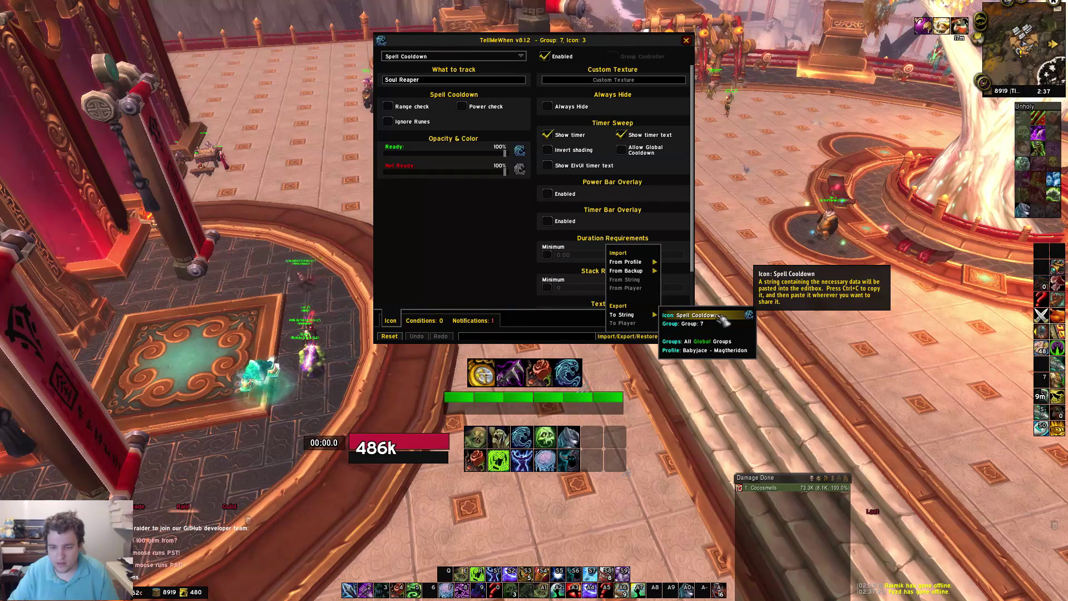
click(715, 354)
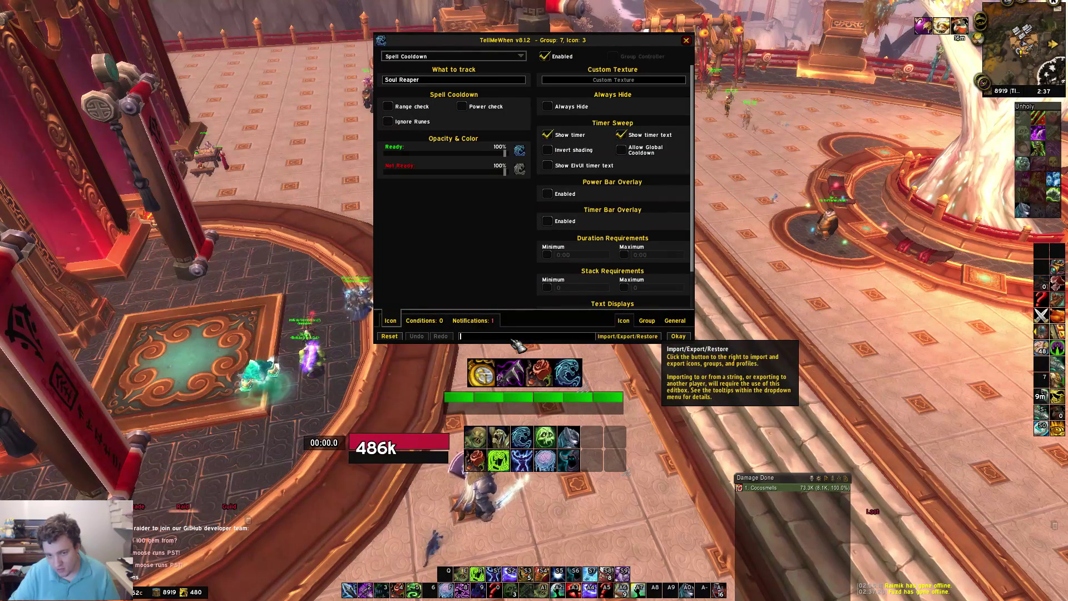
Paste the exported profile string into TellMeWhen, view the From String import options without importing, and close the icon settings.
key(ctrl+v)
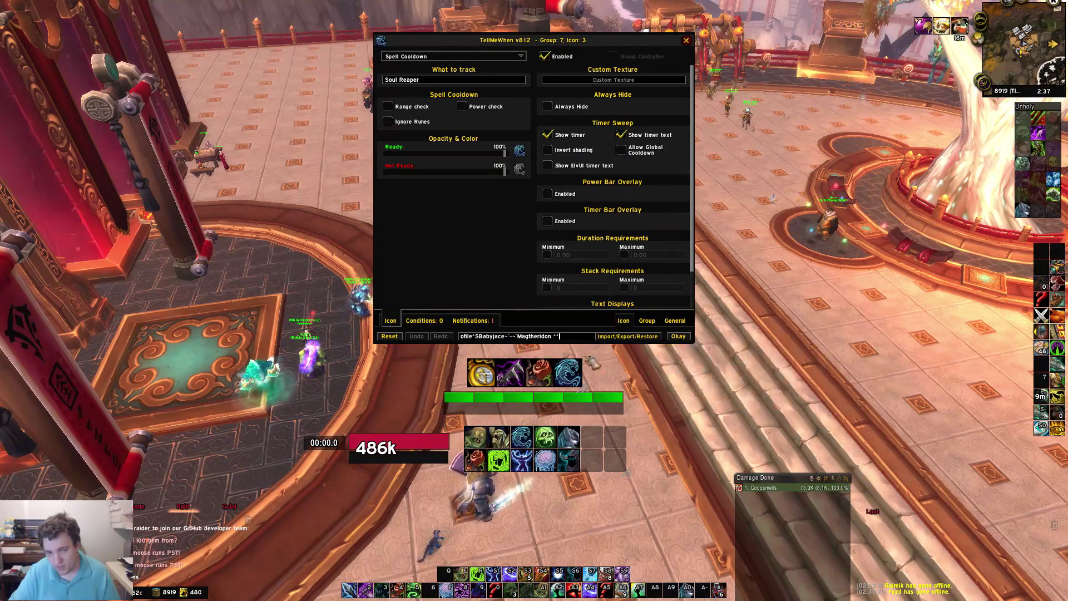
click(620, 338)
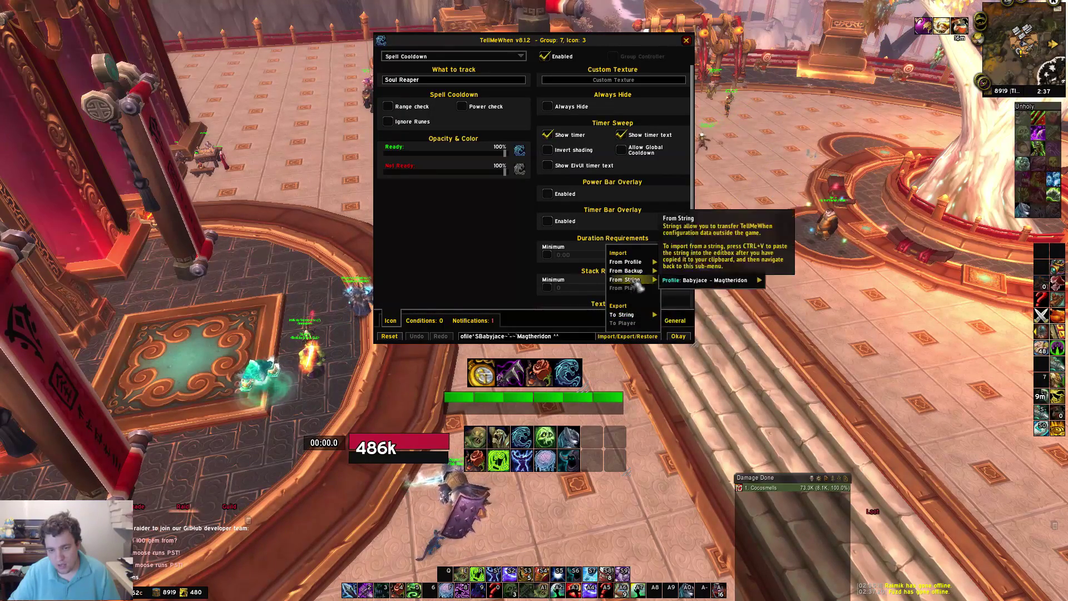
mouse_move(693, 281)
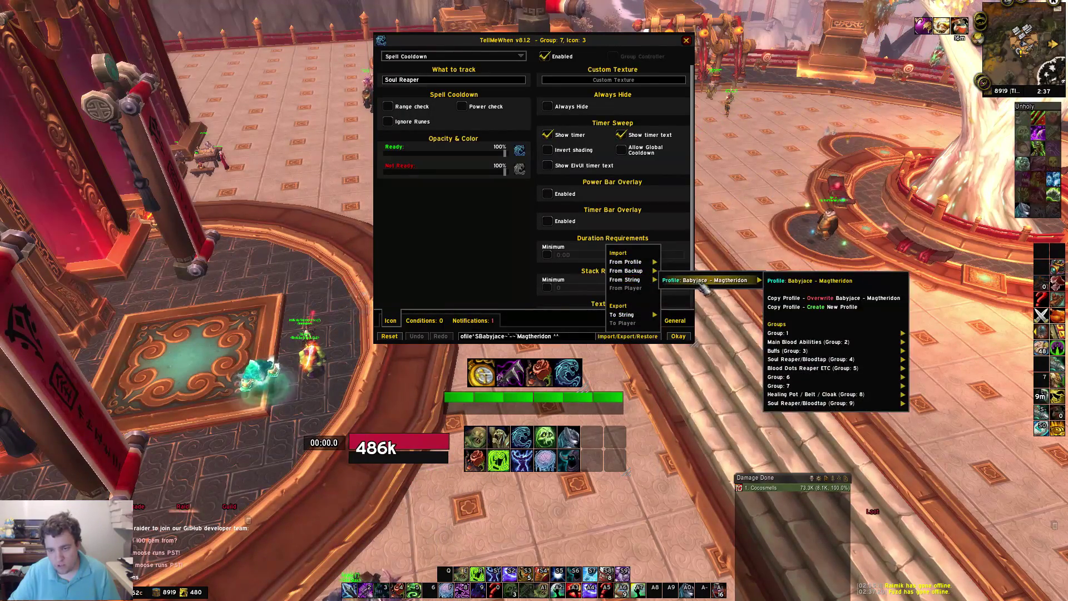
click(679, 337)
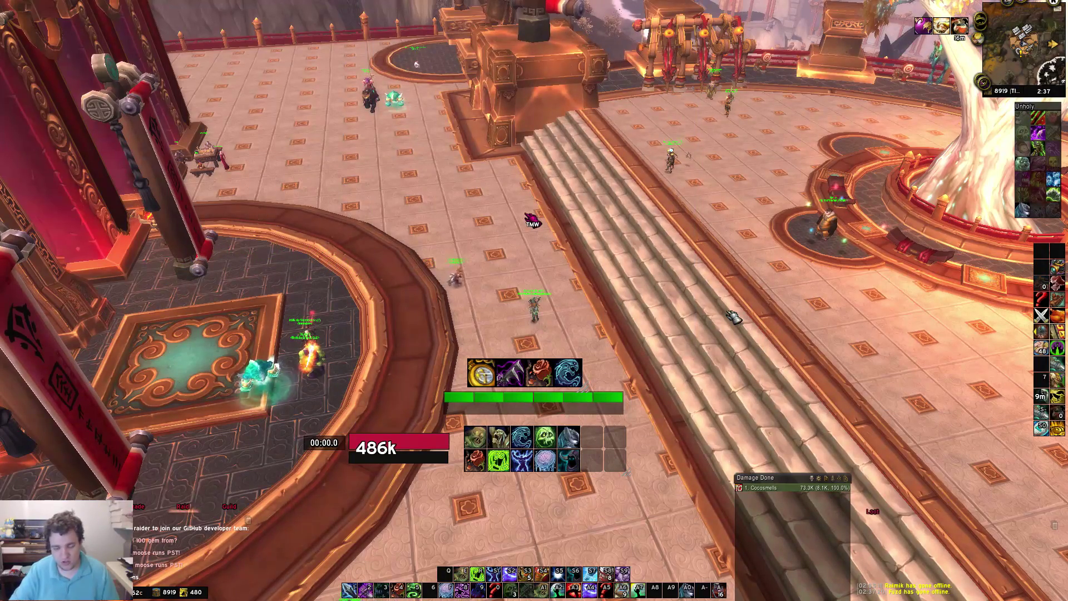
Lock TellMeWhen and open the WeakAuras options with the /wa command.
key(Return)
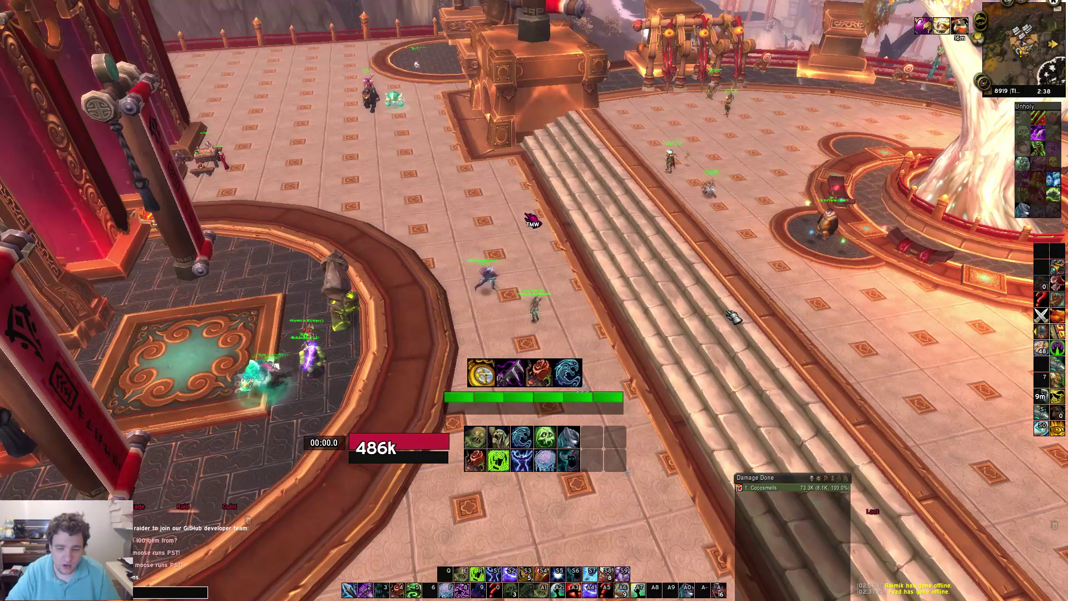
key(Escape)
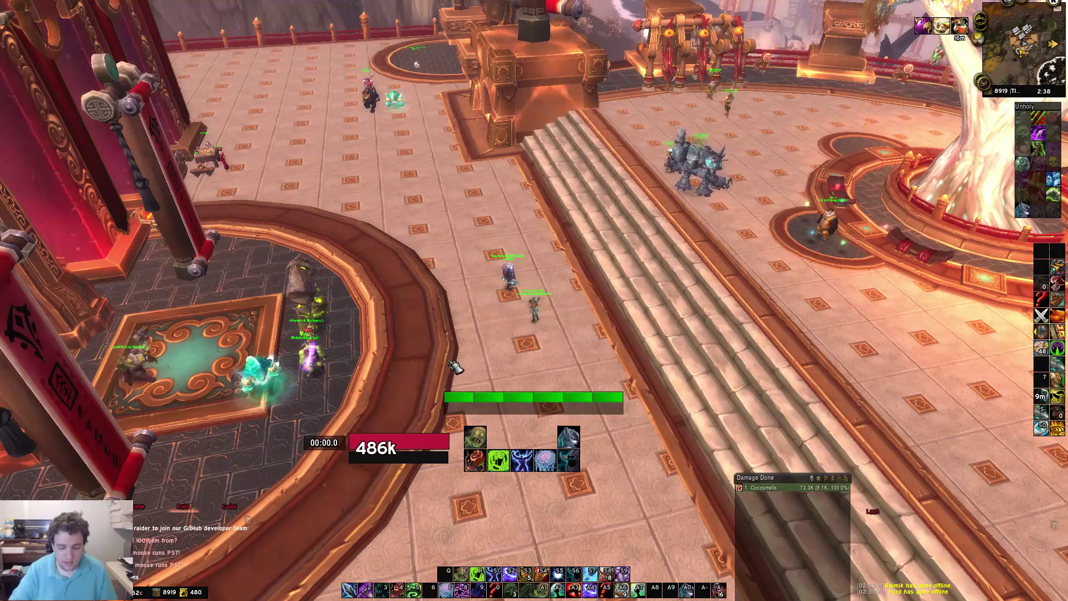
key(Return)
text(/wa)
key(Return)
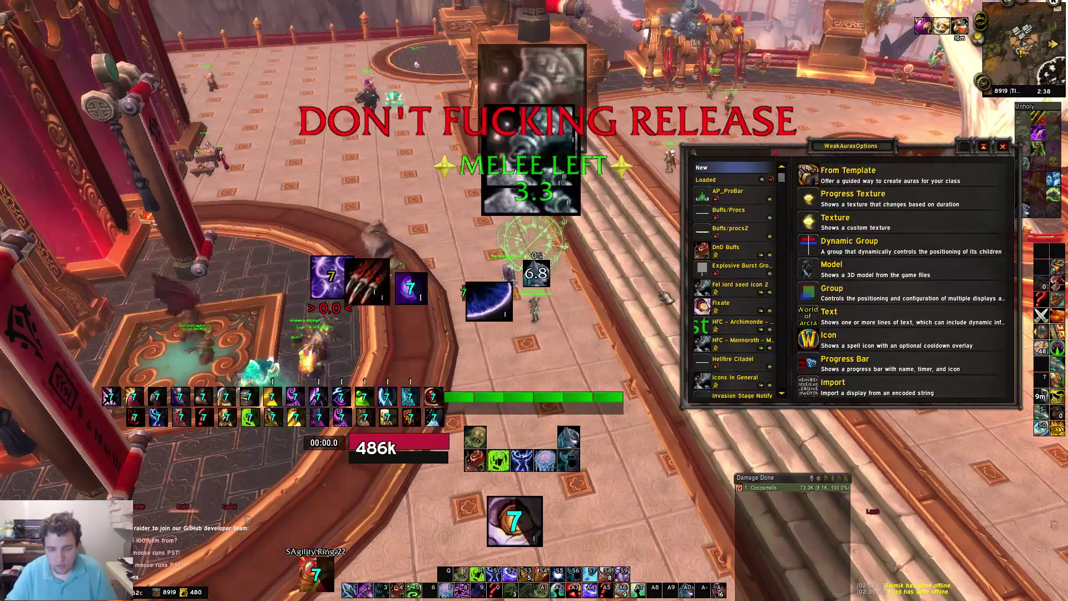
View the Buffs/Procs group settings, expand the group, and open the trigger settings of its Str Pot aura.
drag(795, 223, 784, 171)
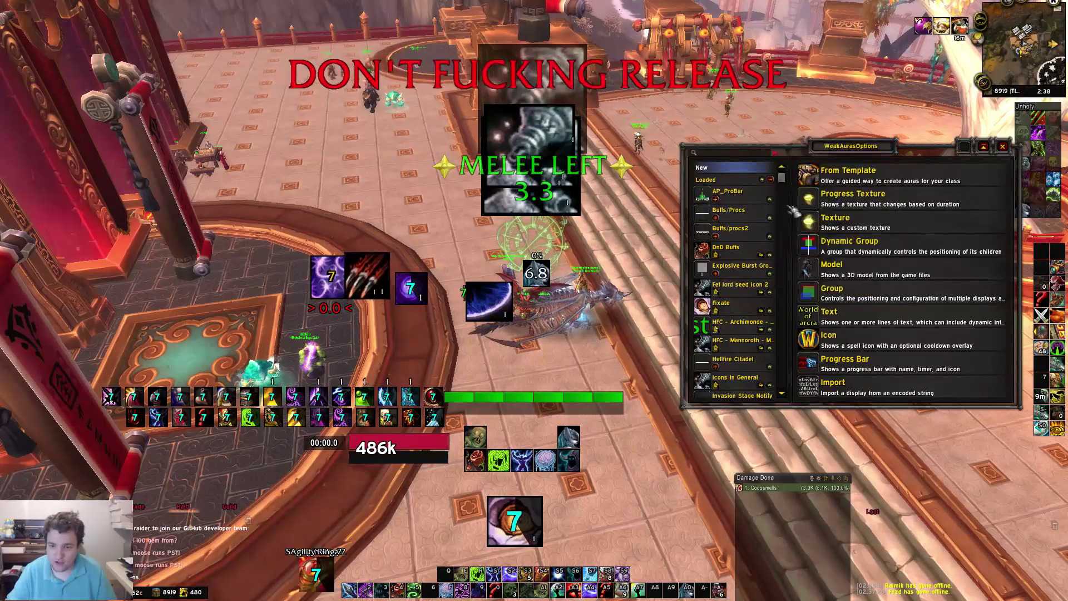
mouse_move(784, 181)
mouse_down()
mouse_move(797, 381)
mouse_move(794, 169)
mouse_up()
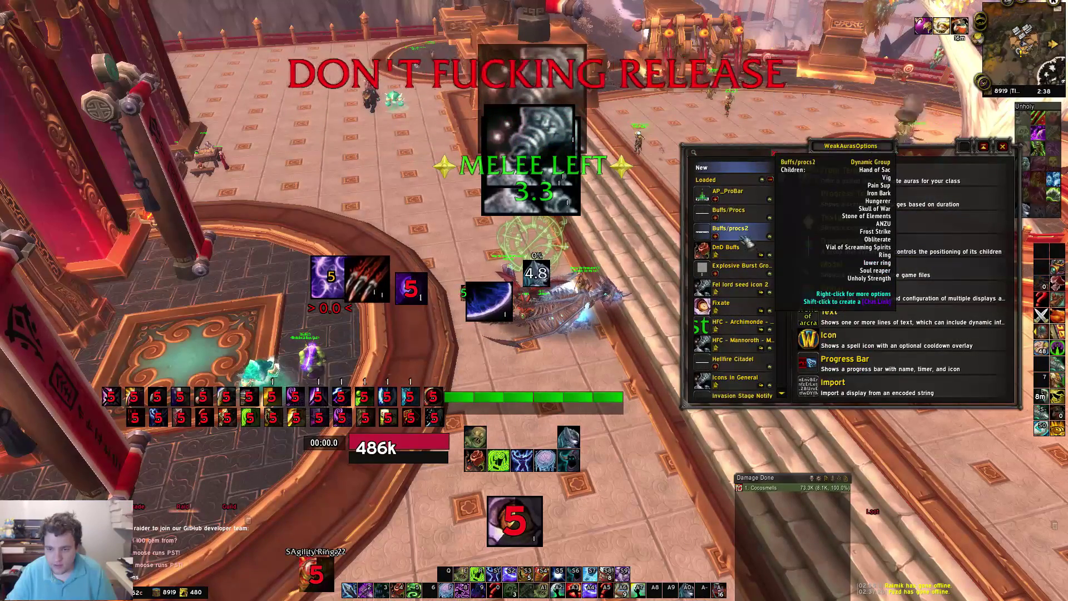
click(741, 218)
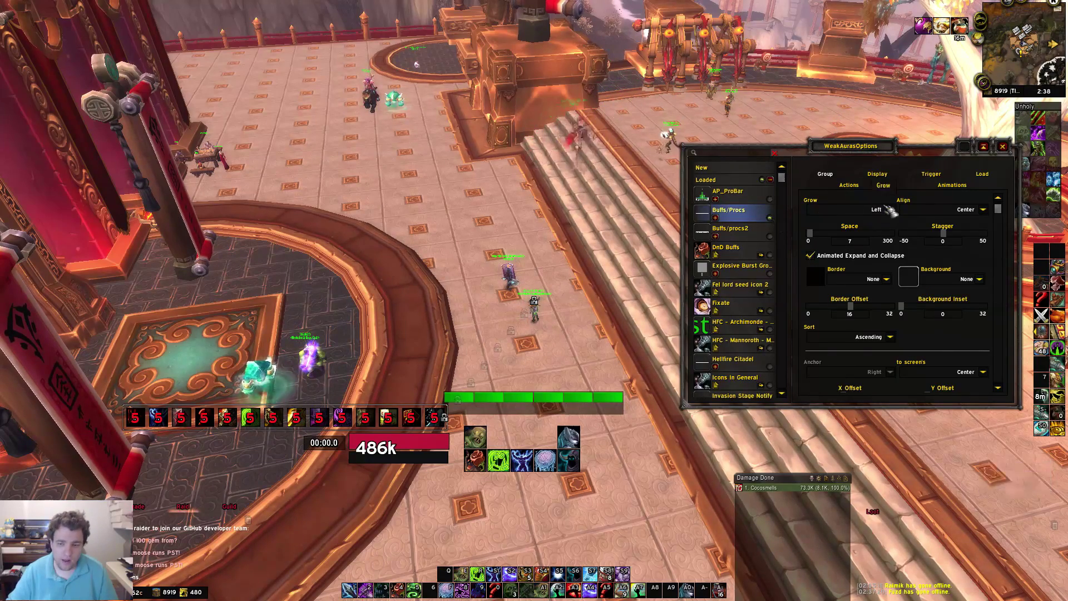
click(722, 218)
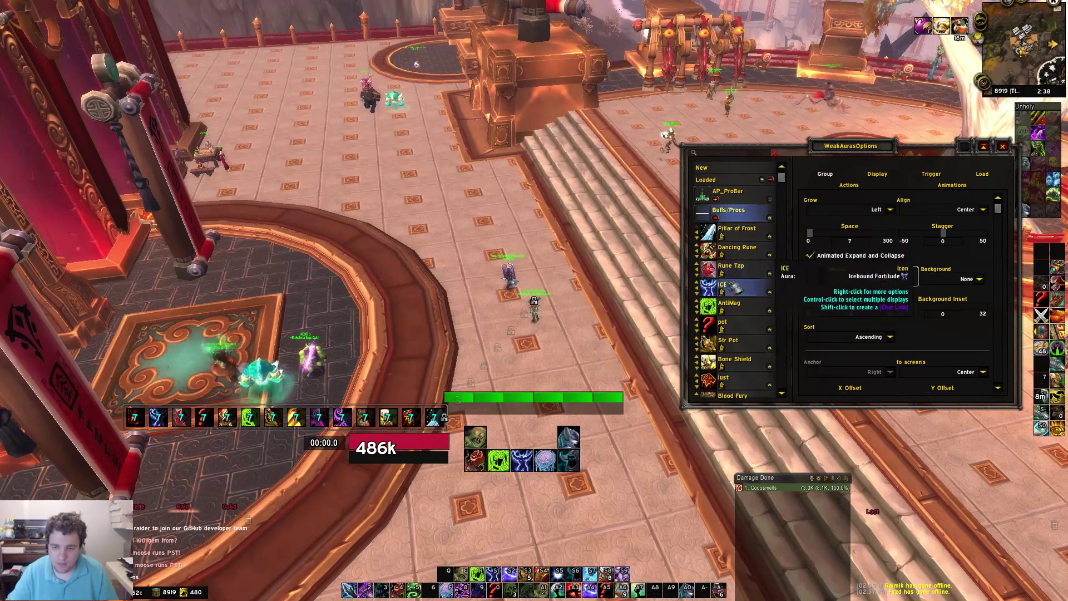
scroll(745, 311, down, 2)
click(743, 295)
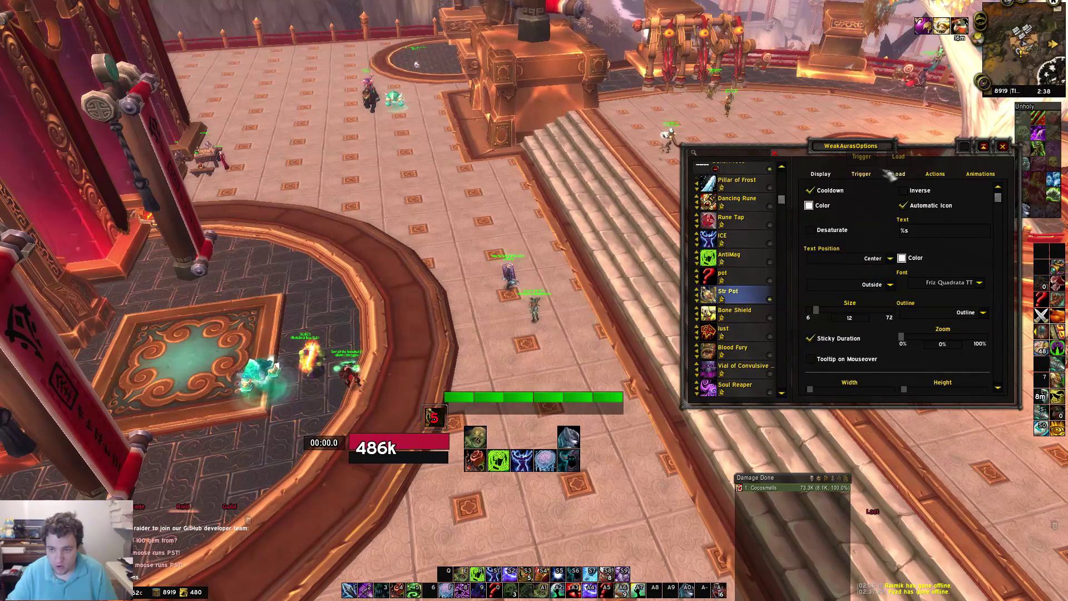
click(861, 174)
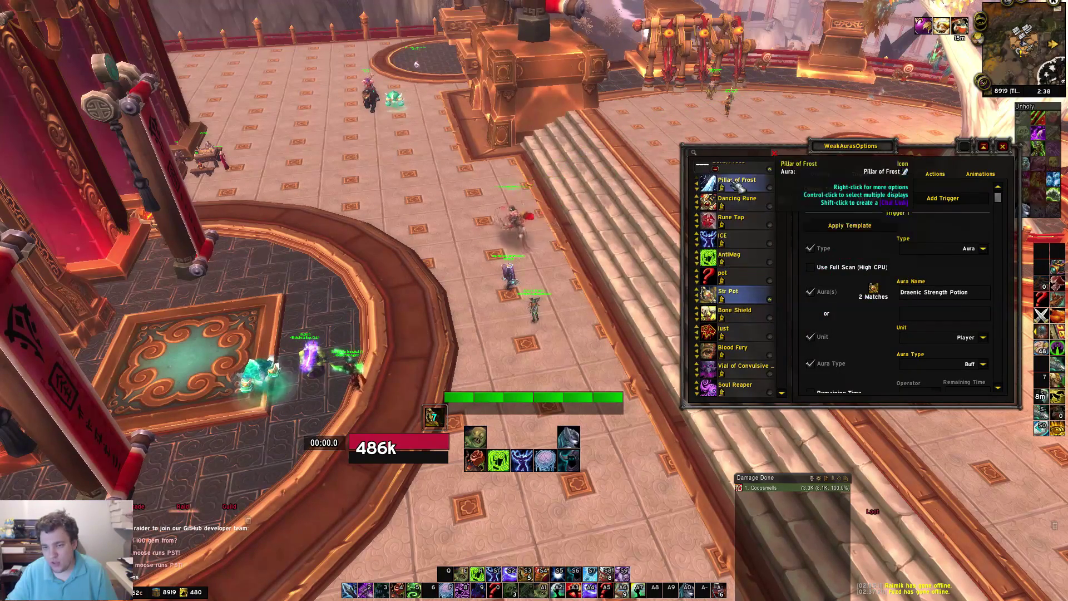
View the Iron Maiden aura's trigger, collapse the Buffs/Procs group, and return to the list of new aura types.
scroll(743, 255, down, 3)
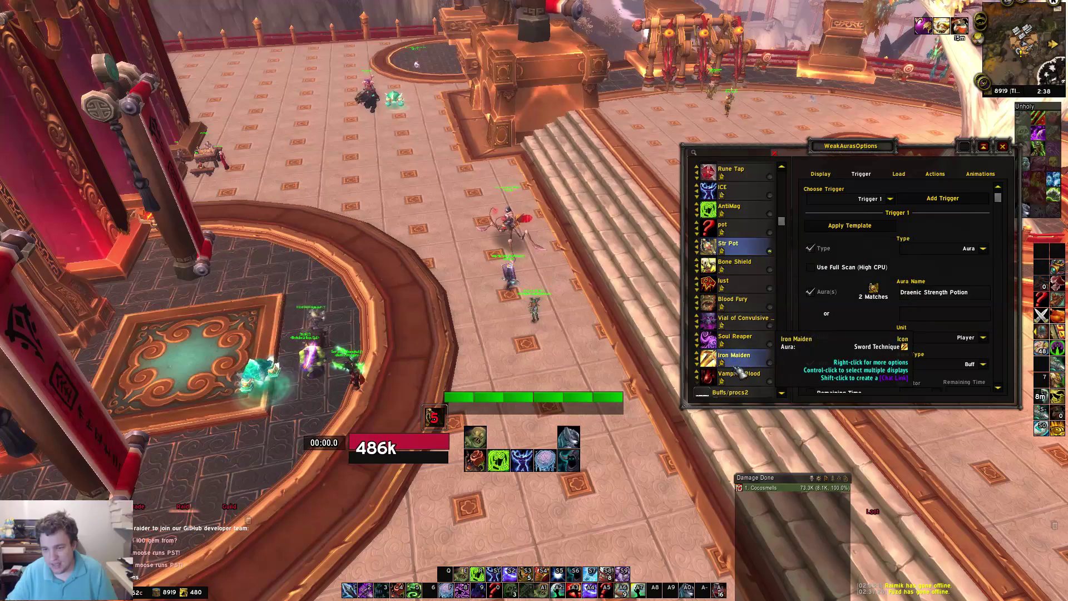
click(740, 363)
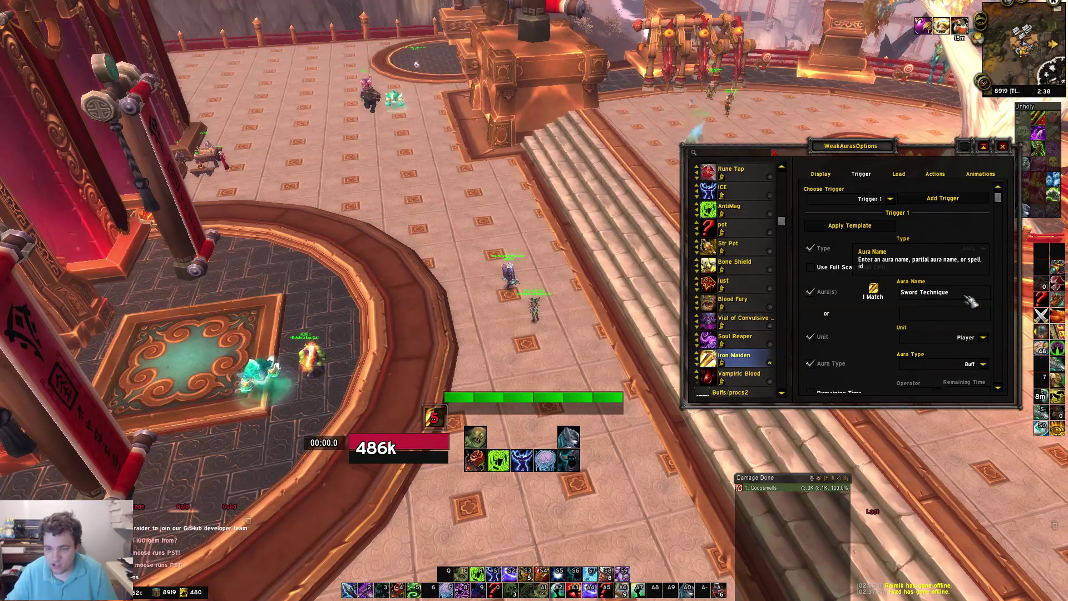
scroll(756, 268, up, 5)
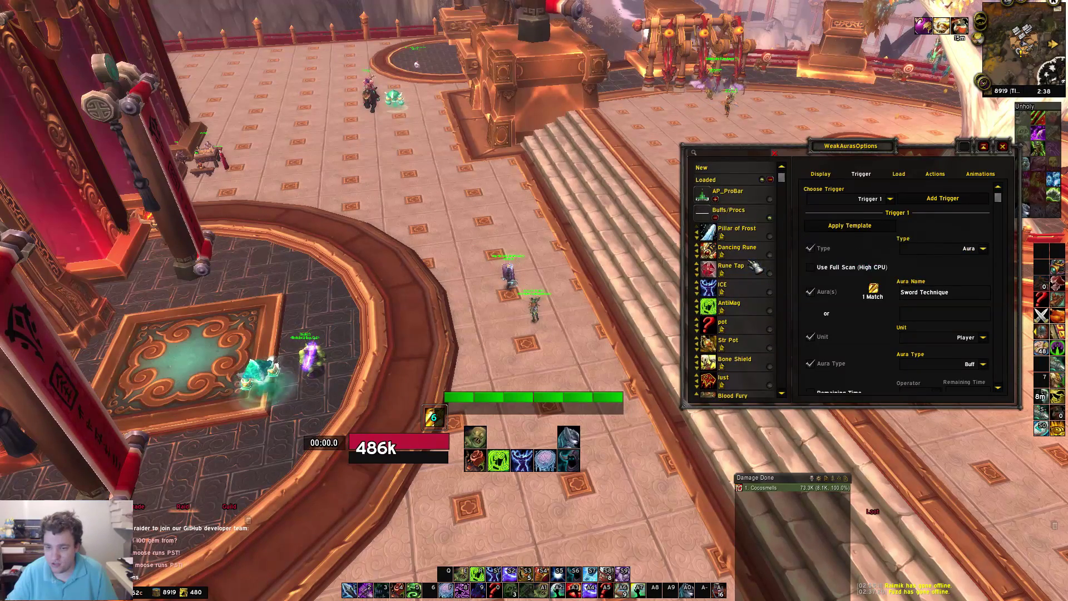
click(715, 218)
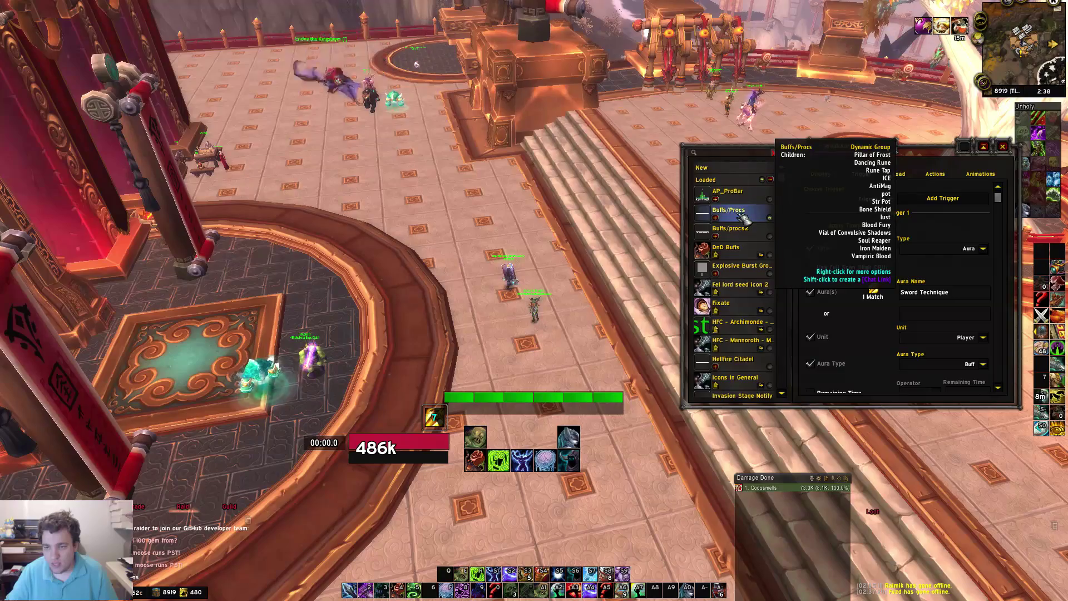
click(726, 168)
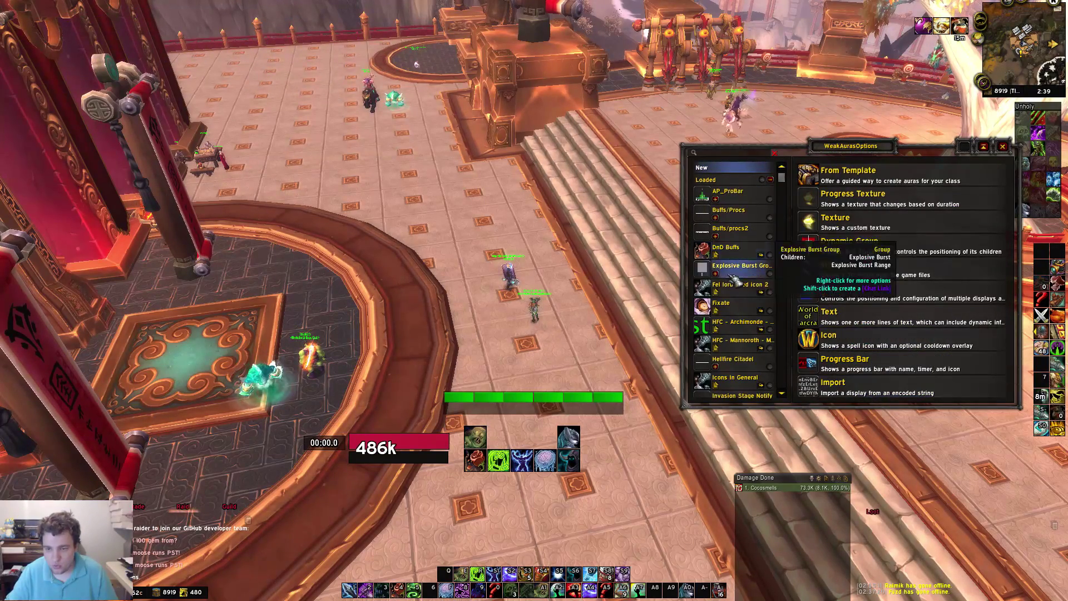
scroll(740, 289, down, 2)
scroll(734, 250, up, 2)
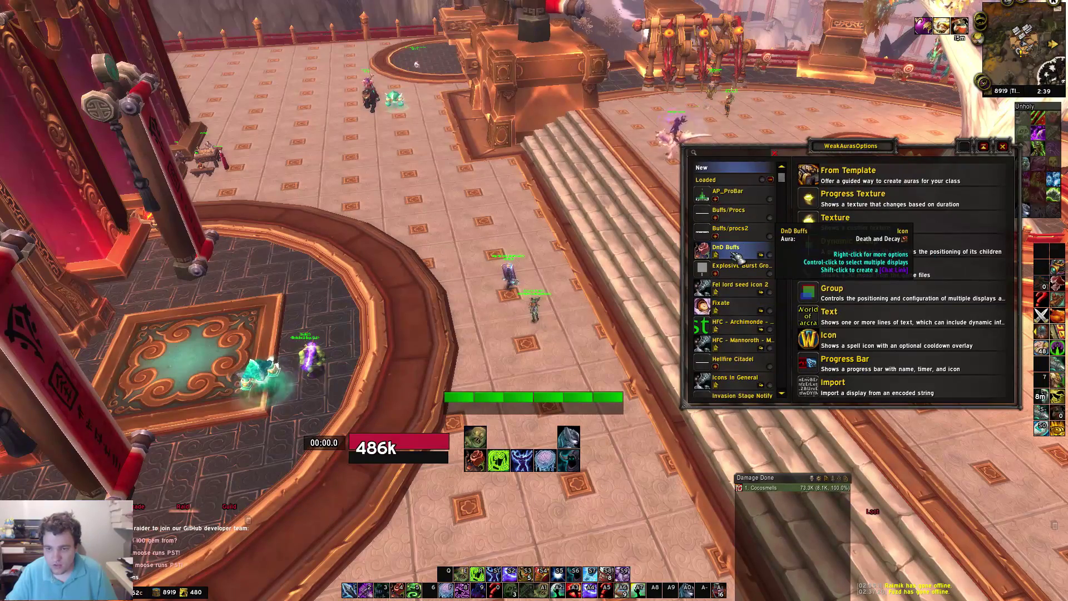
Expand the Buffs/procs2 group and view the triggers of its Hungerer and Skull of War auras.
click(725, 214)
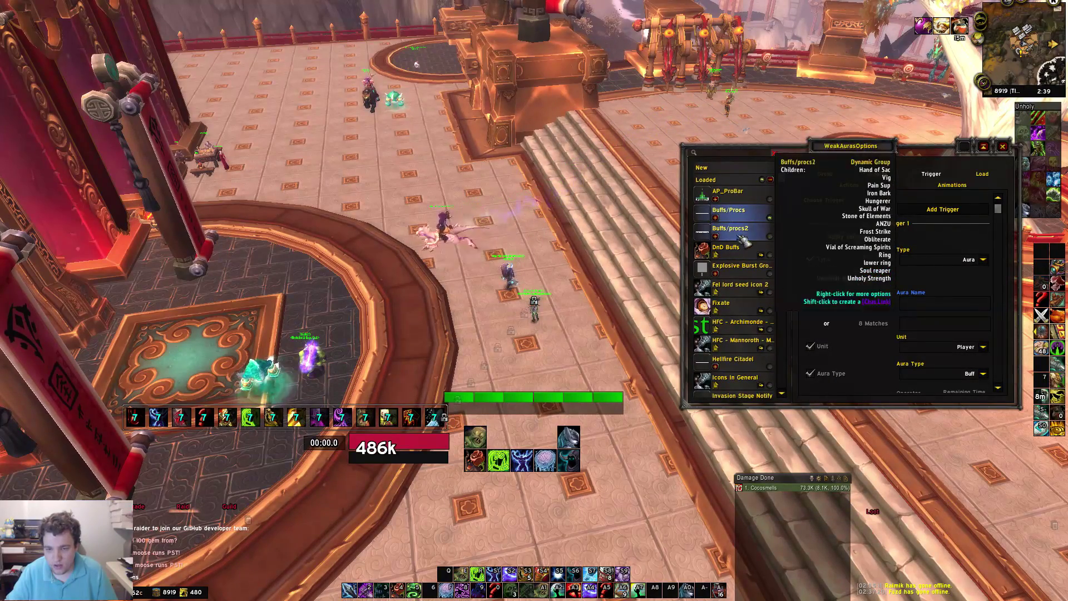
click(724, 238)
click(721, 244)
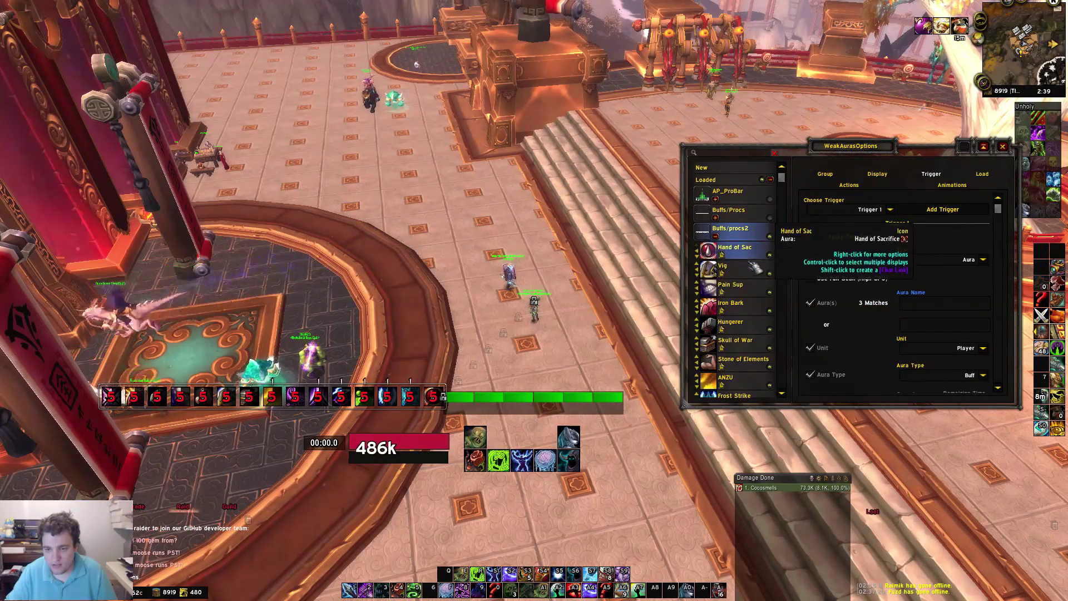
click(740, 329)
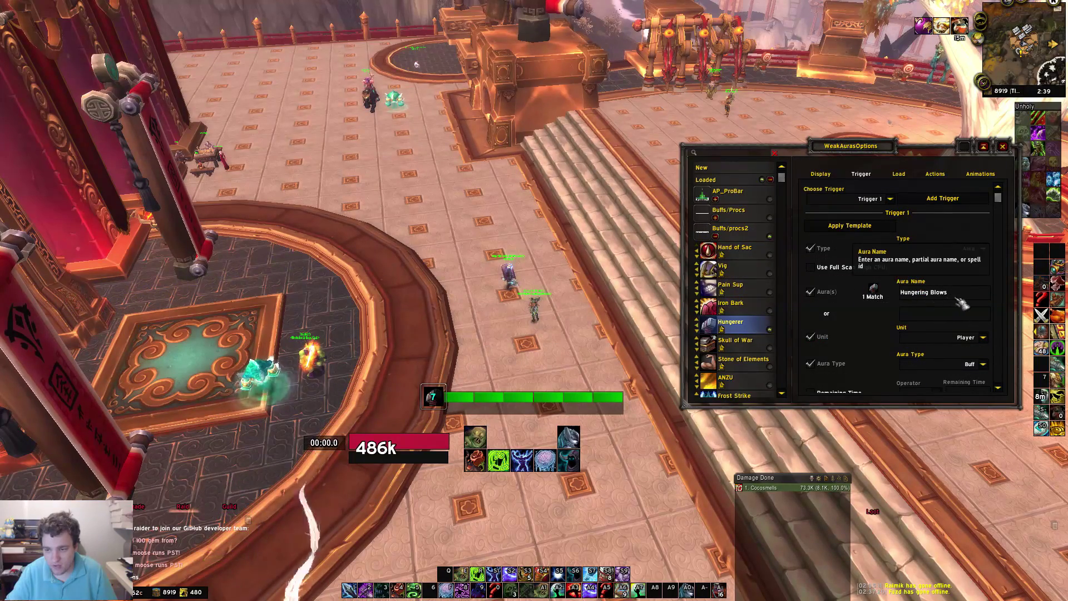
click(734, 341)
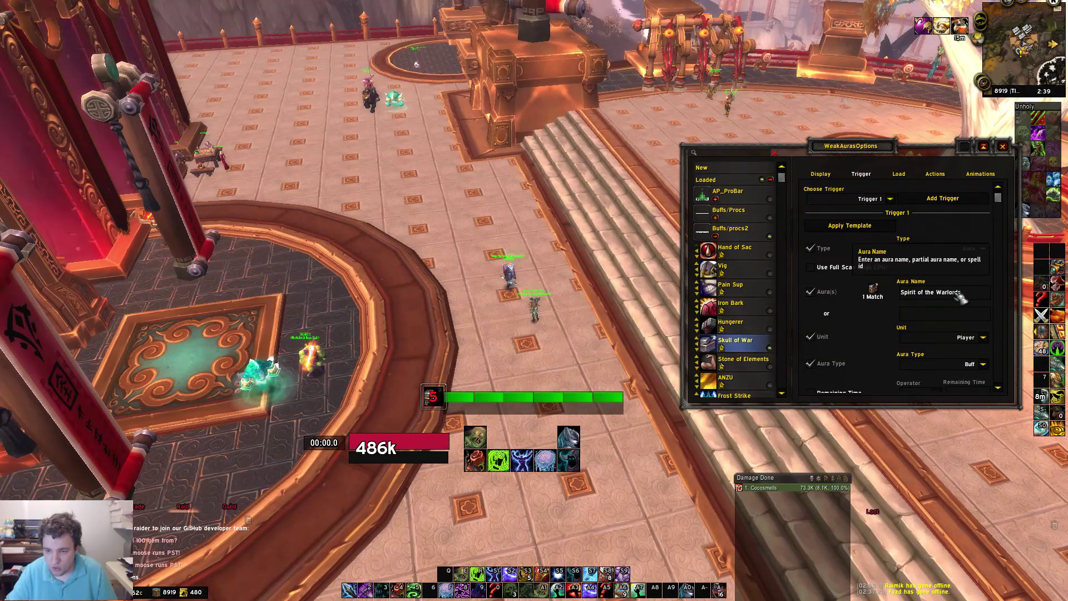
View the triggers of the Iron Bark, ANZU and Stone of Elements auras in the Buffs/procs2 group.
click(741, 303)
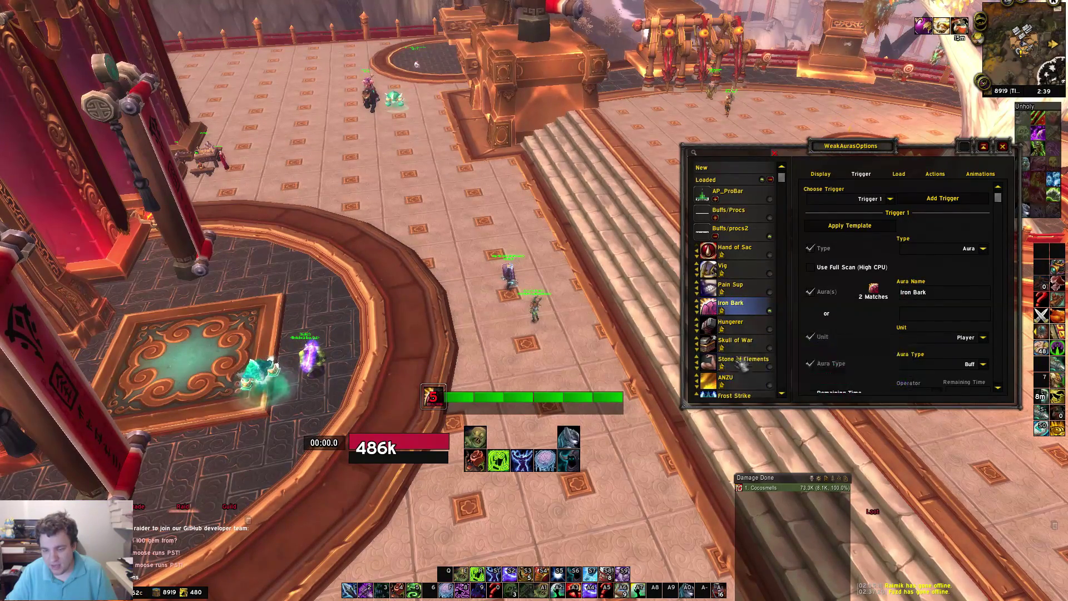
click(733, 378)
scroll(745, 324, down, 2)
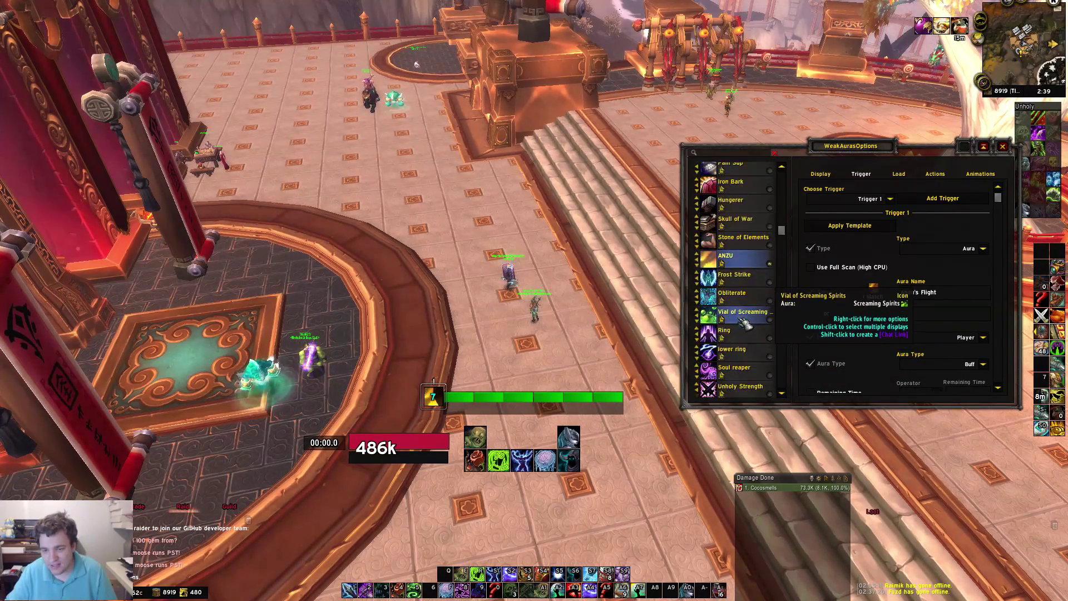
click(742, 242)
View the triggers of the Hand of Sac, Vig and Pain Sup auras in the Buffs/procs2 group.
scroll(740, 303, up, 2)
scroll(740, 303, up, 2)
click(744, 257)
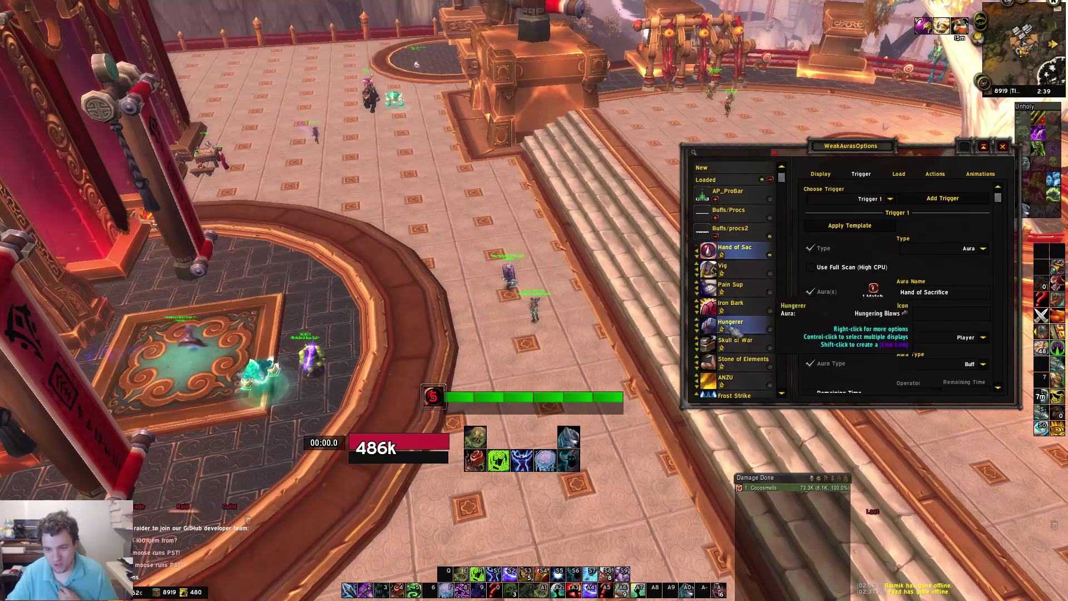
ctrl+click(743, 275)
click(741, 287)
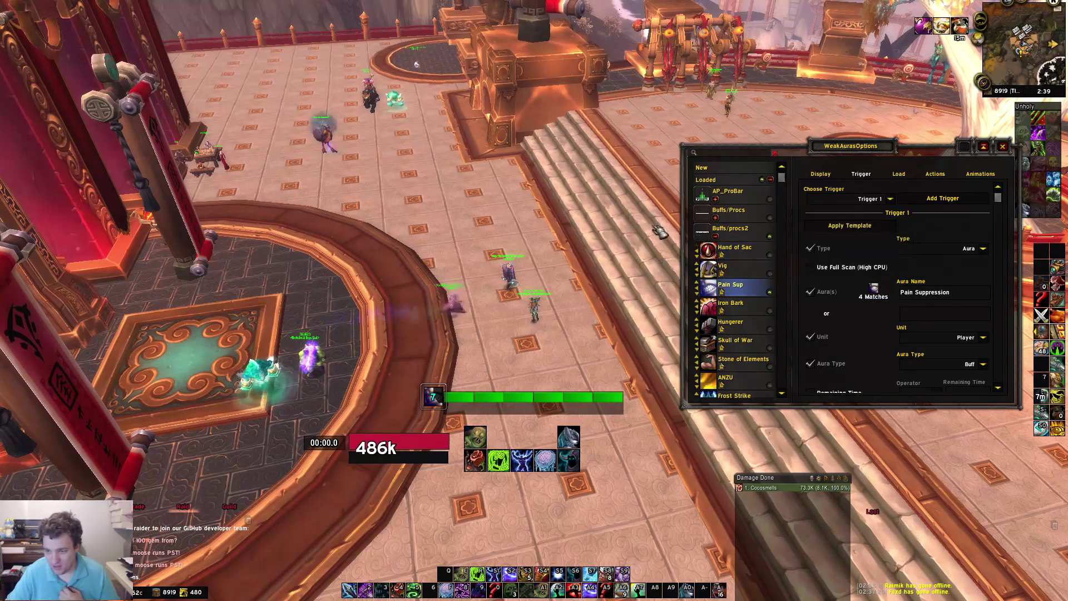
Look at the Vial of Screaming Spirits aura's trigger and return to the trigger of Skull of War.
scroll(734, 278, down, 2)
click(734, 284)
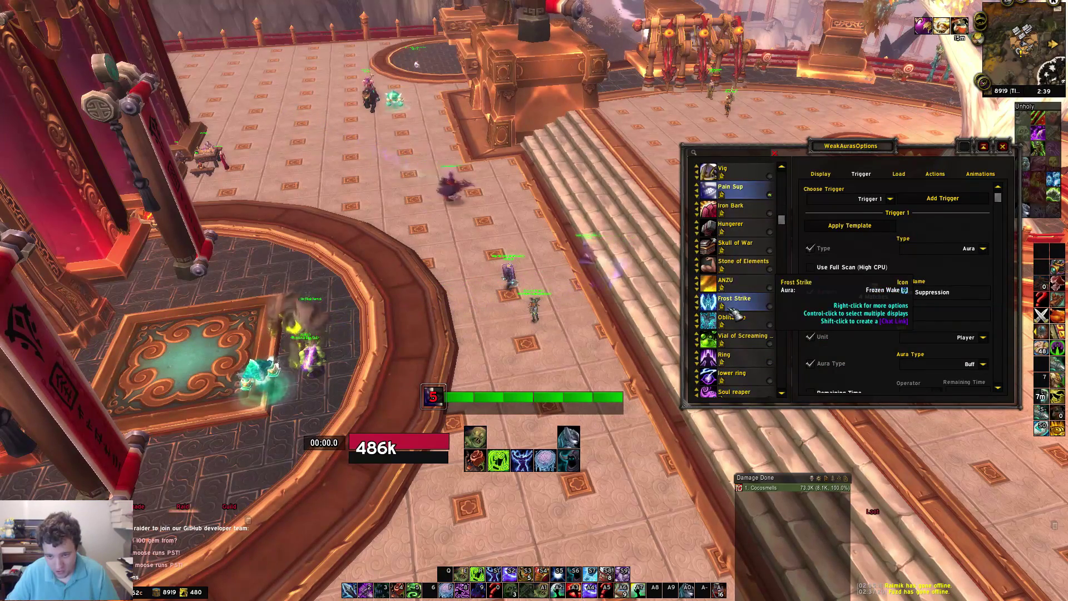
click(739, 338)
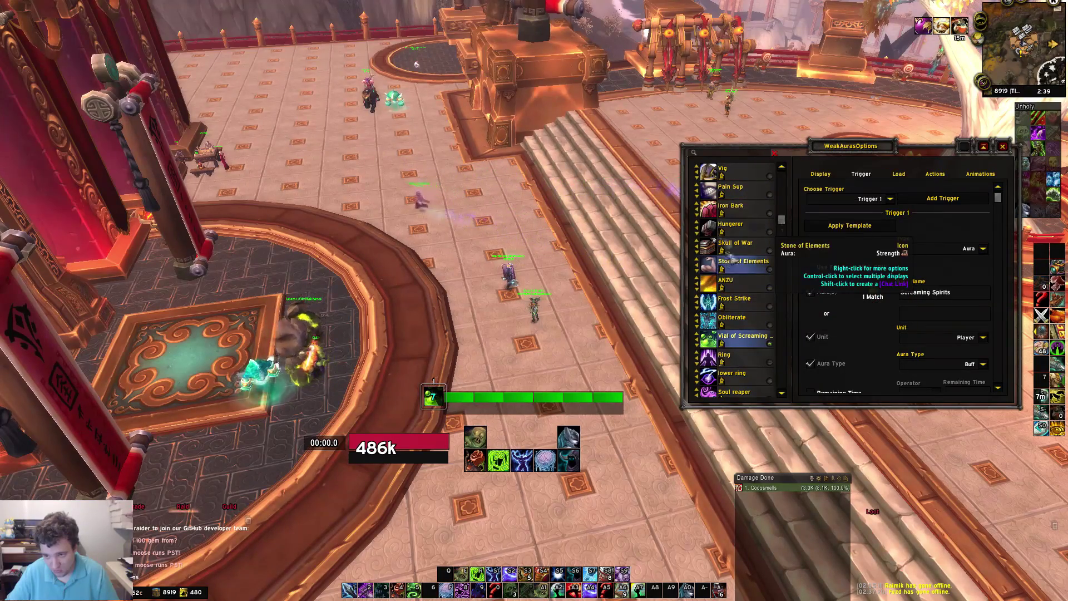
scroll(724, 263, up, 4)
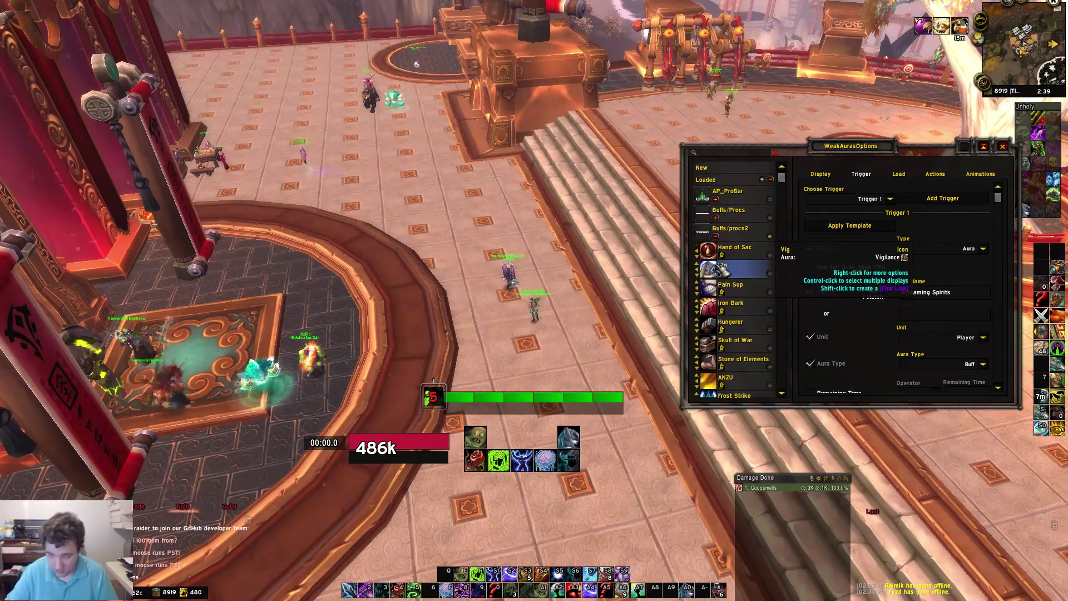
click(734, 341)
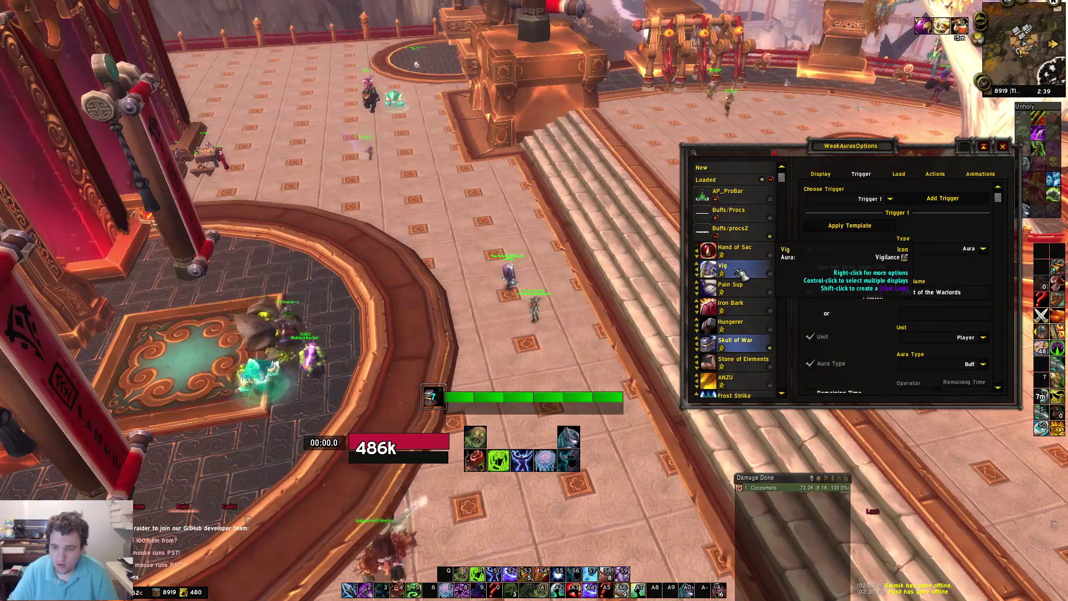
View the triggers of the Frost Strike, Obliterate and Vial of Screaming Spirits auras.
scroll(742, 273, down, 5)
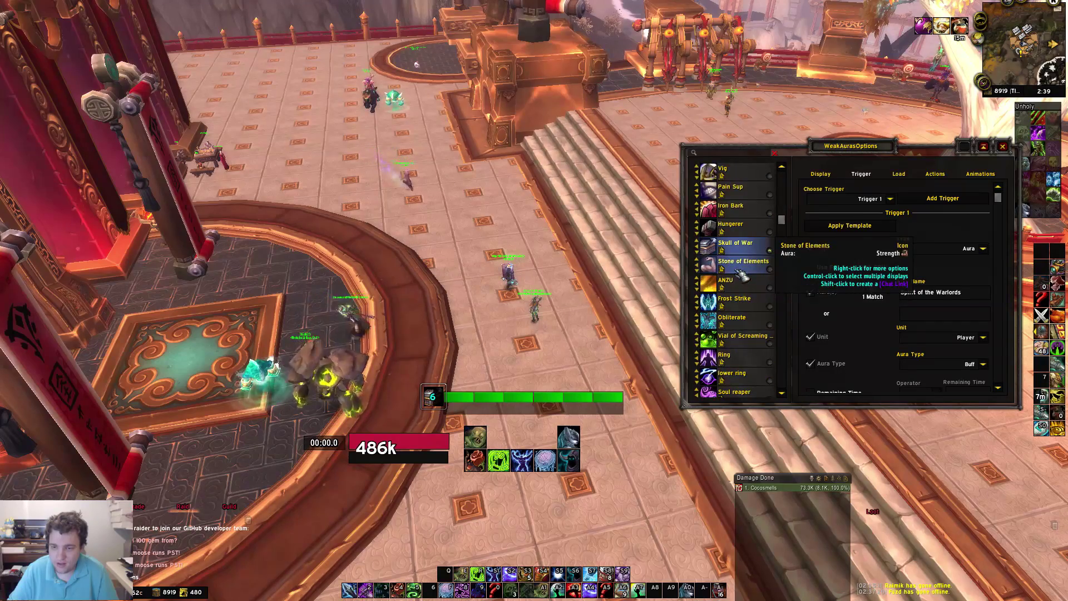
click(742, 303)
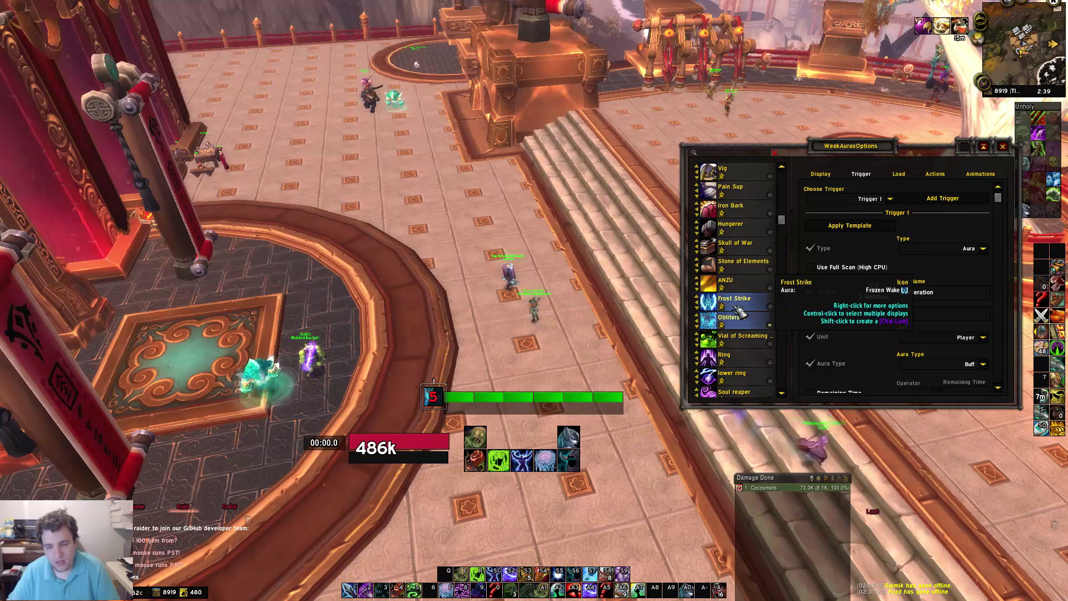
click(742, 317)
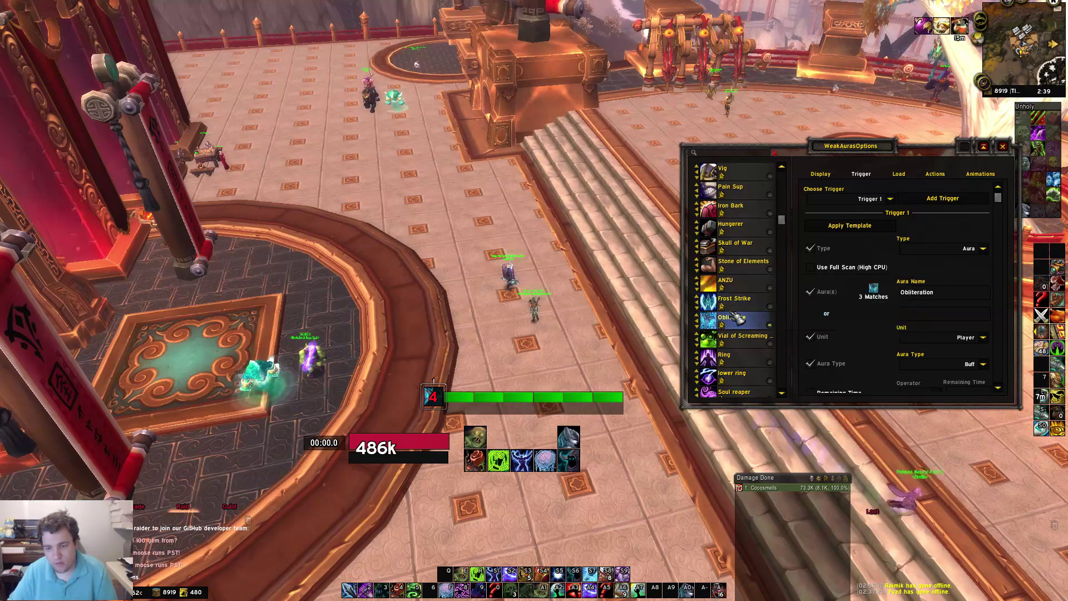
click(745, 343)
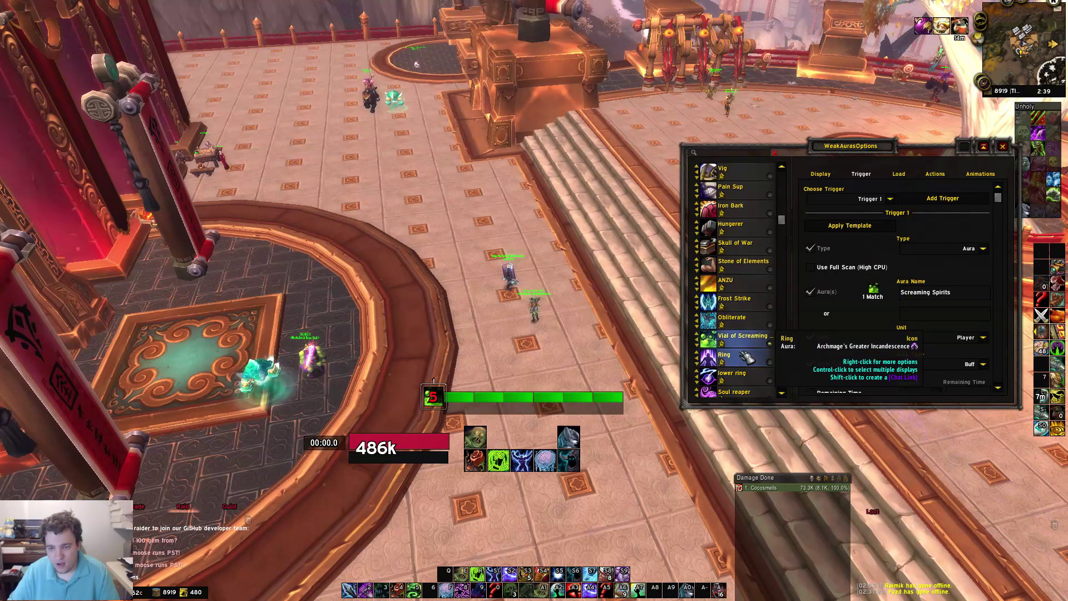
View the triggers of the Ring and Unholy Strength auras and collapse the Buffs/procs2 group.
scroll(748, 362, down, 2)
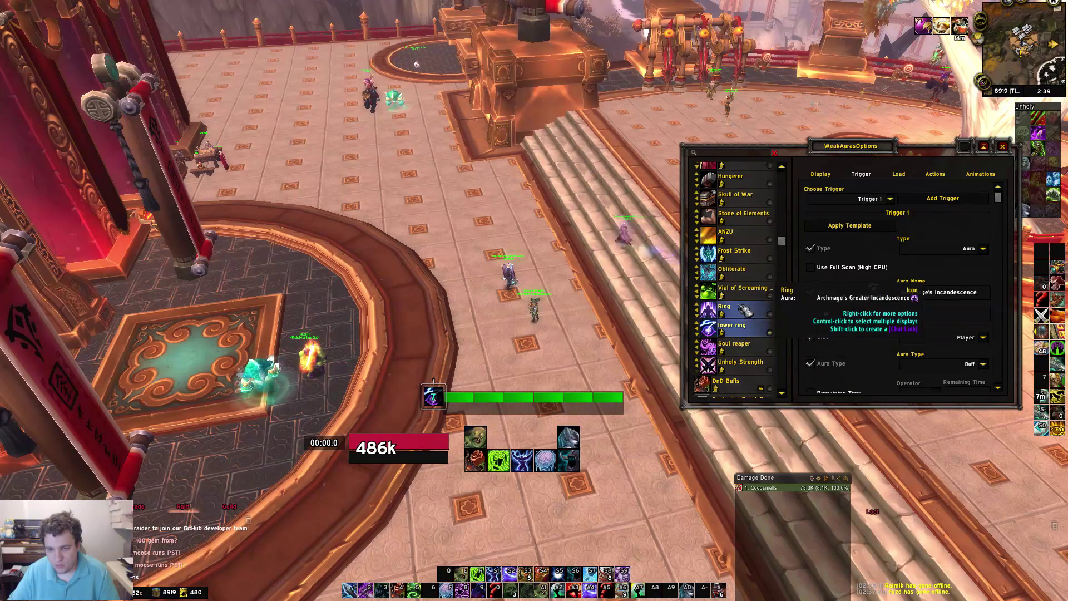
click(743, 362)
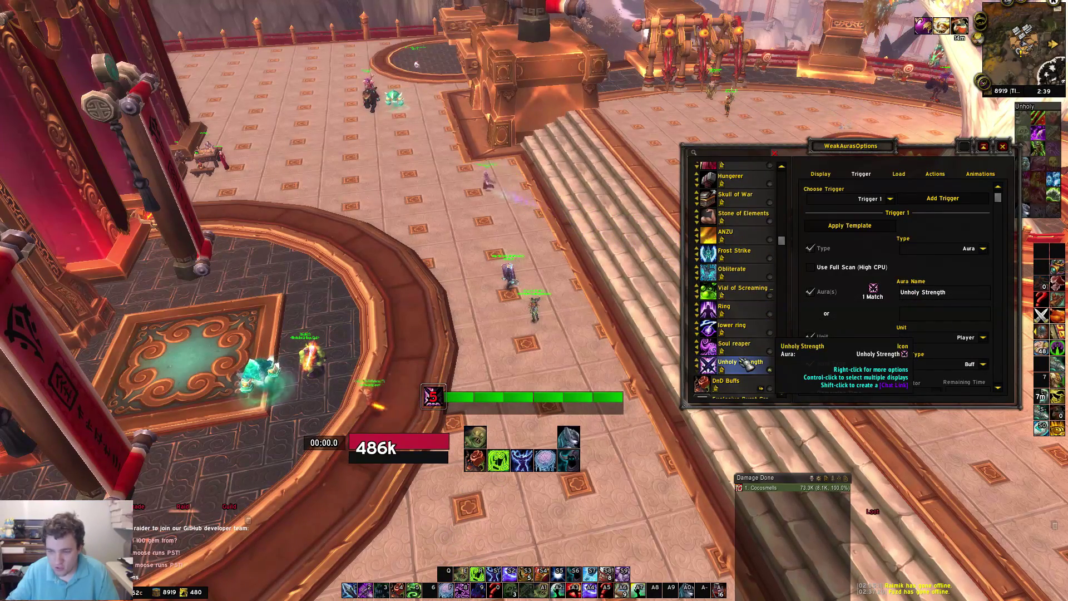
scroll(745, 362, up, 5)
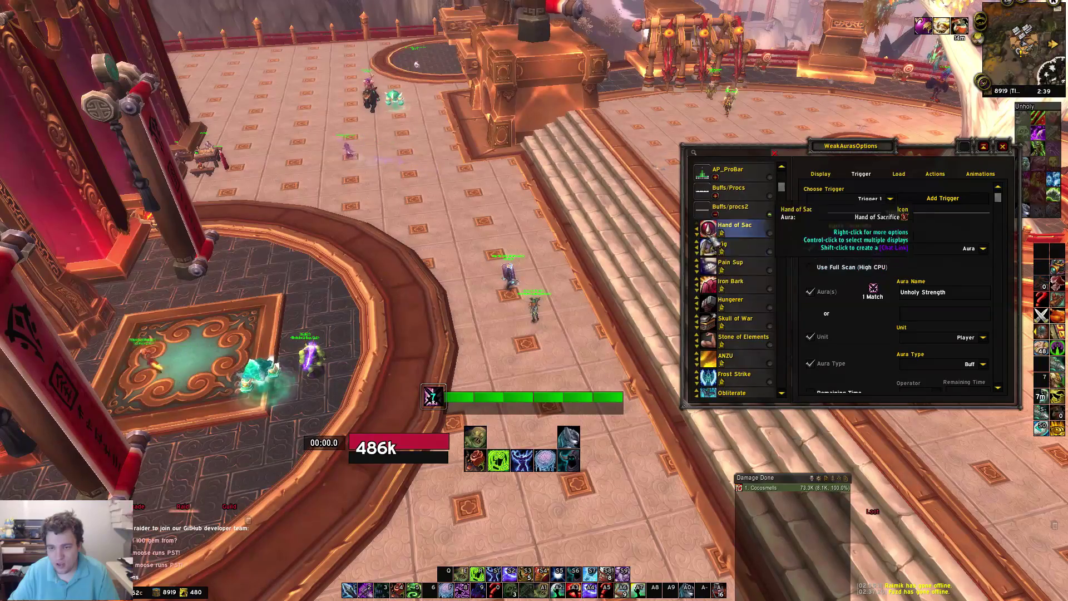
click(716, 214)
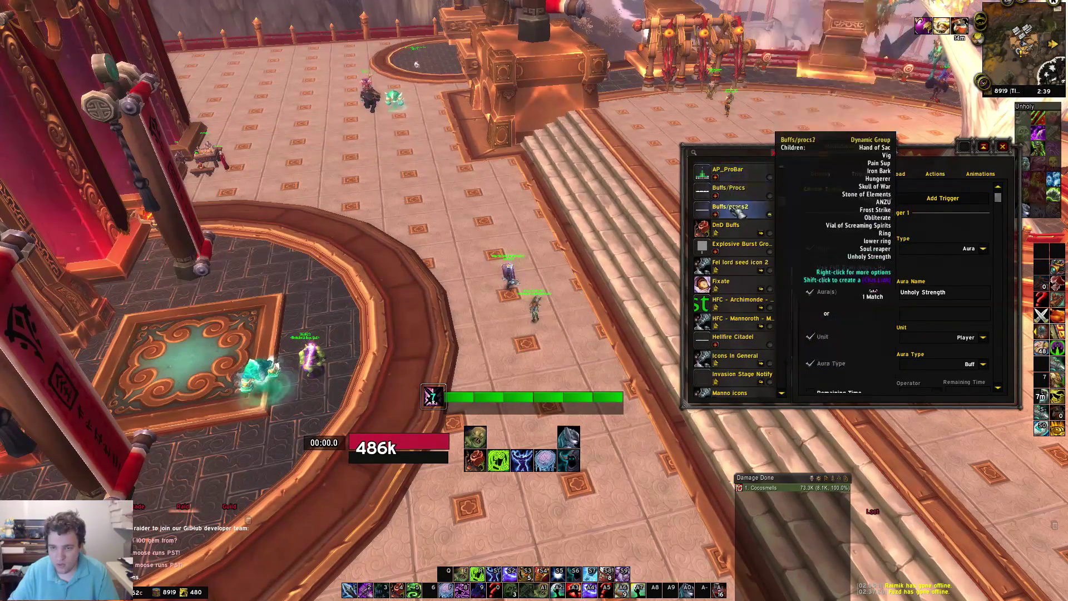
View the DnD Buffs aura's trigger and the Valkyr group, and close the WeakAuras options.
scroll(736, 199, down, 1)
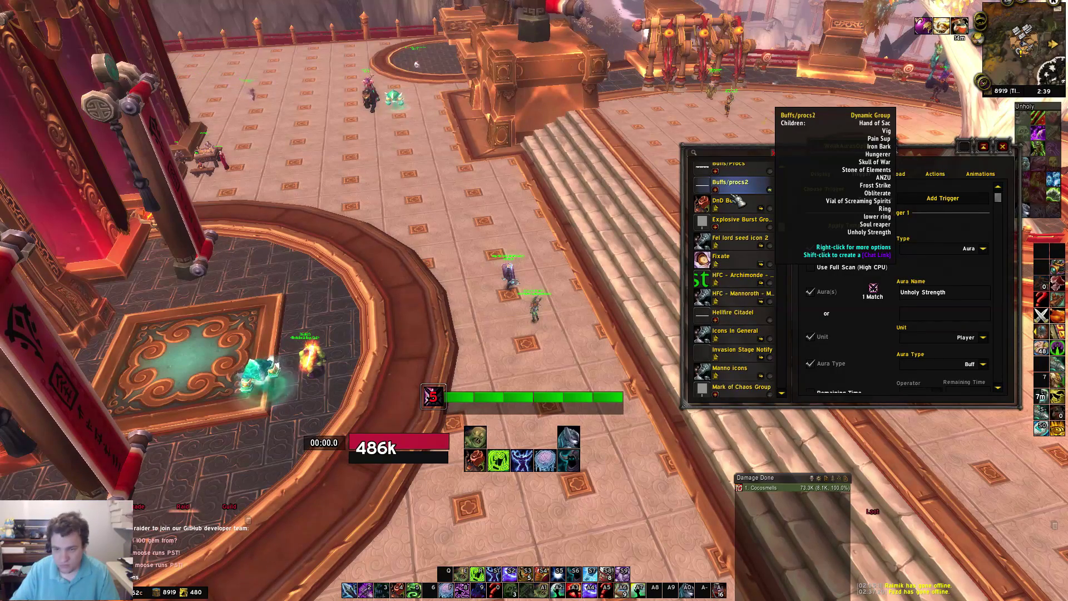
click(738, 203)
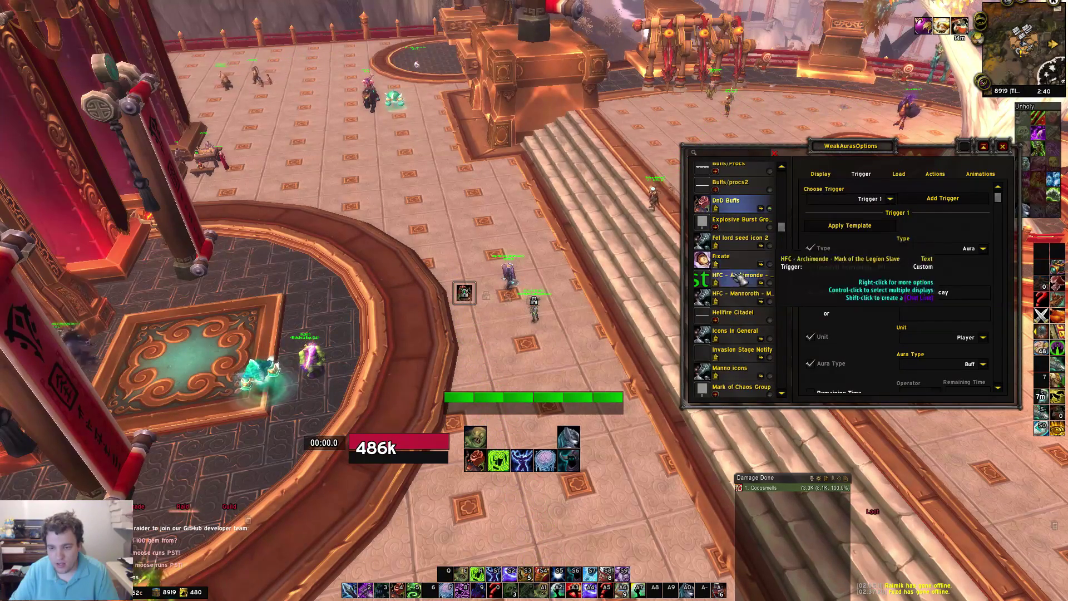
scroll(745, 256, down, 3)
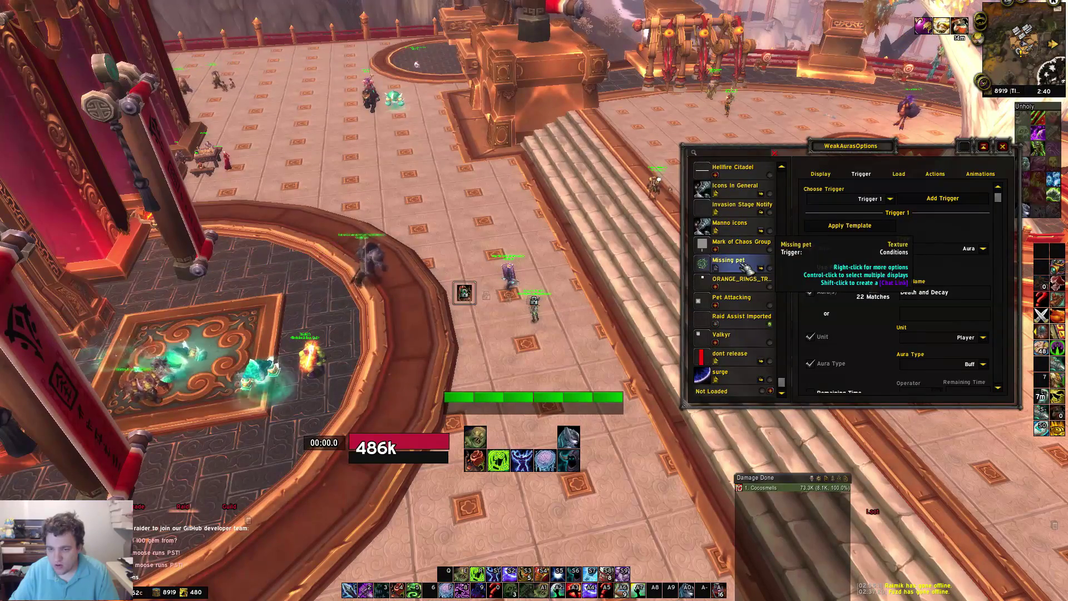
scroll(740, 311, down, 1)
click(742, 342)
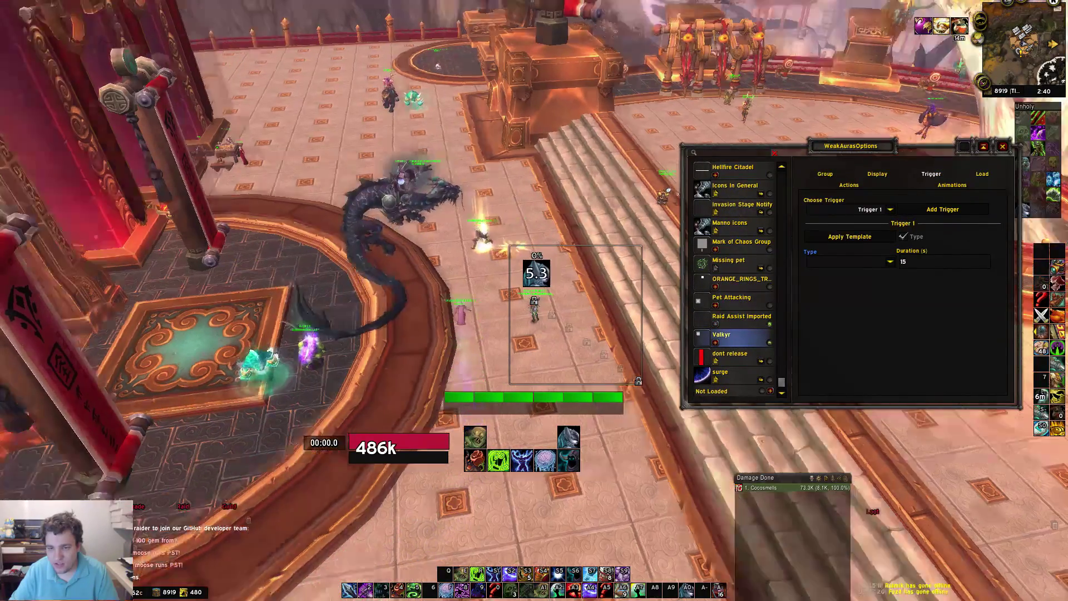
drag(667, 133, 390, 134)
drag(539, 179, 510, 179)
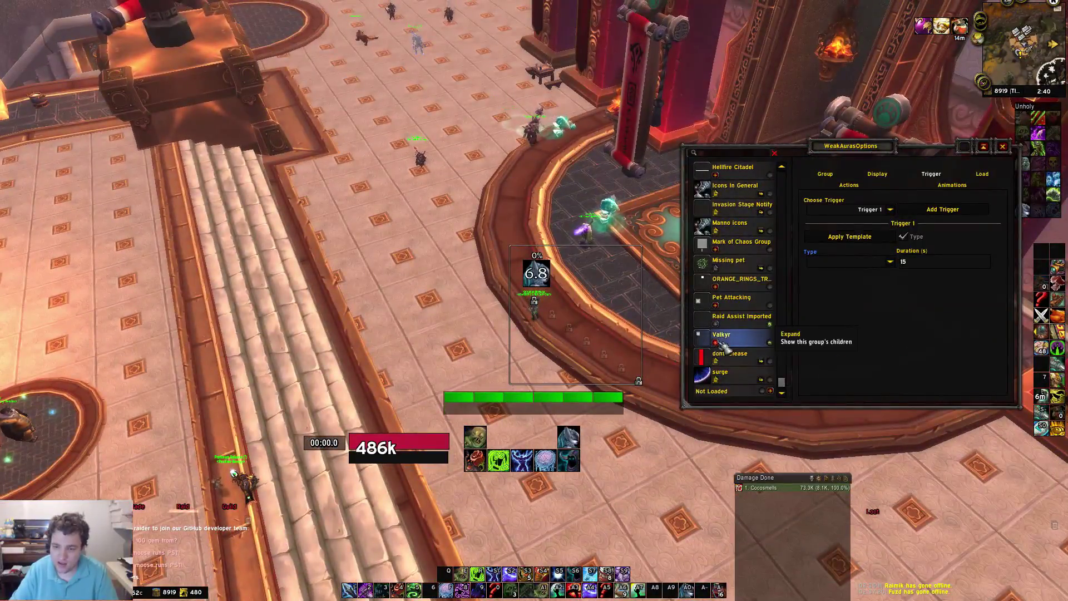
click(1002, 147)
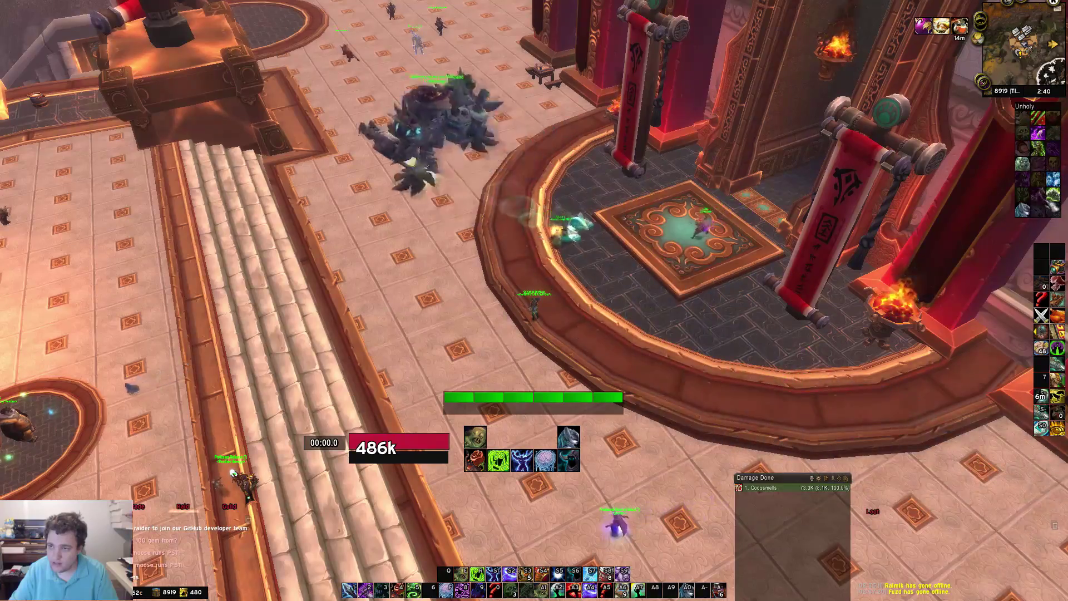
key(w)
key(w)
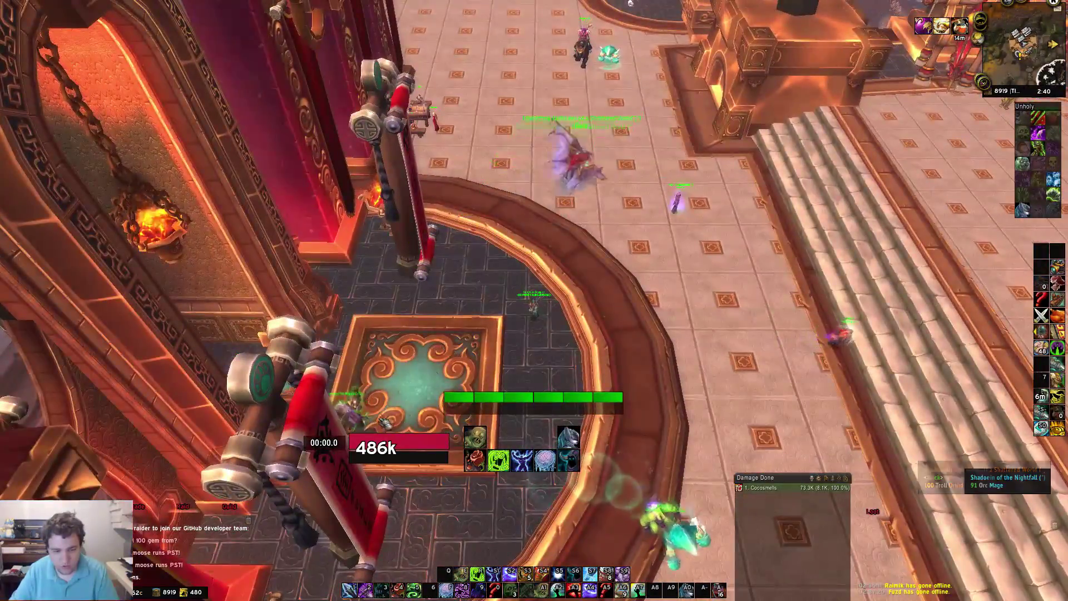
drag(474, 305, 334, 305)
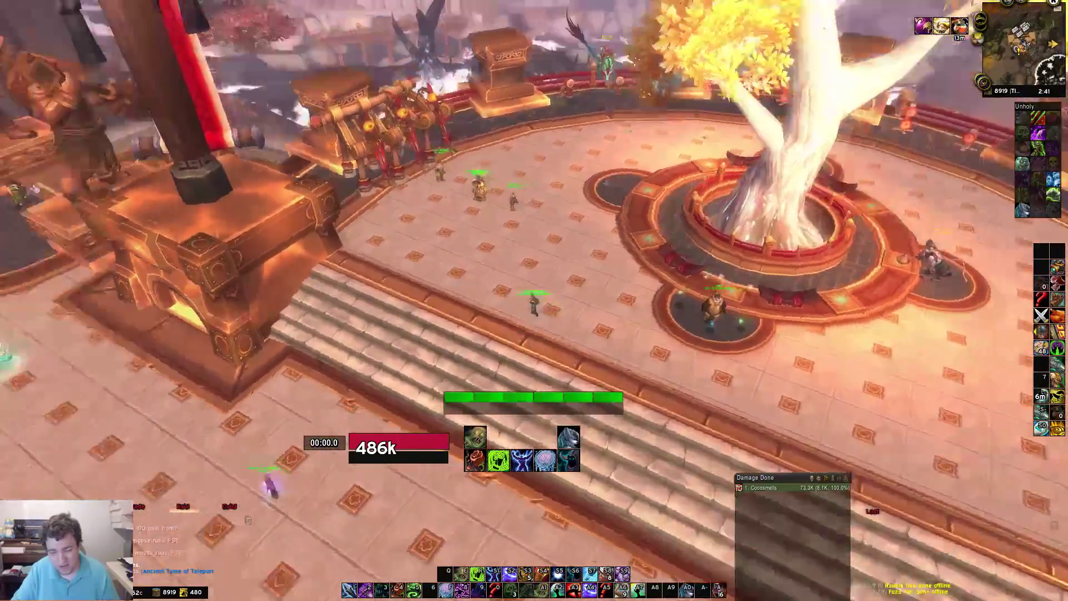
drag(765, 310, 501, 310)
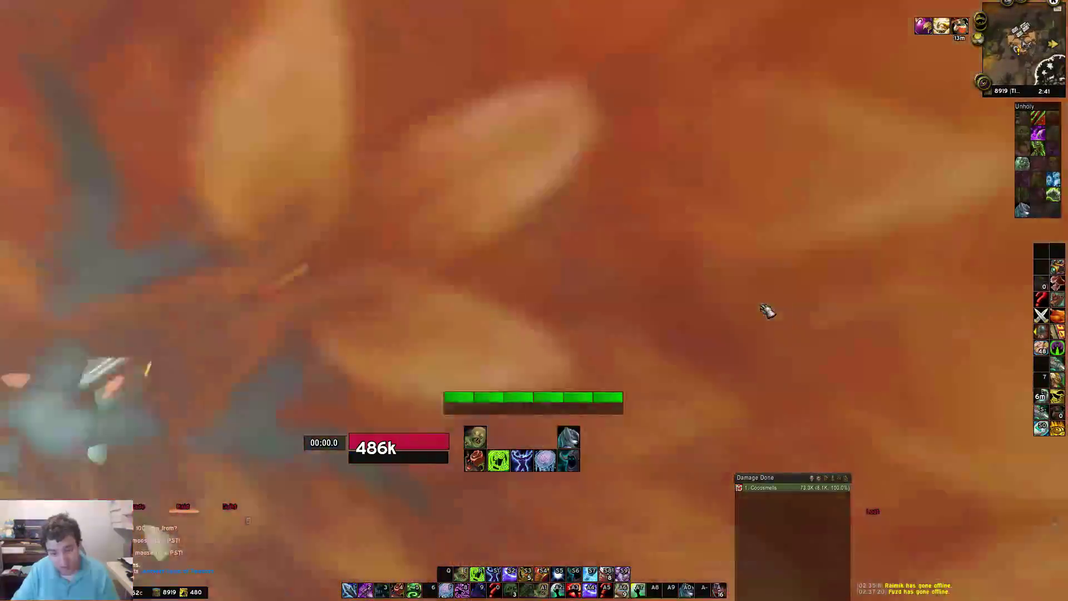
key(w)
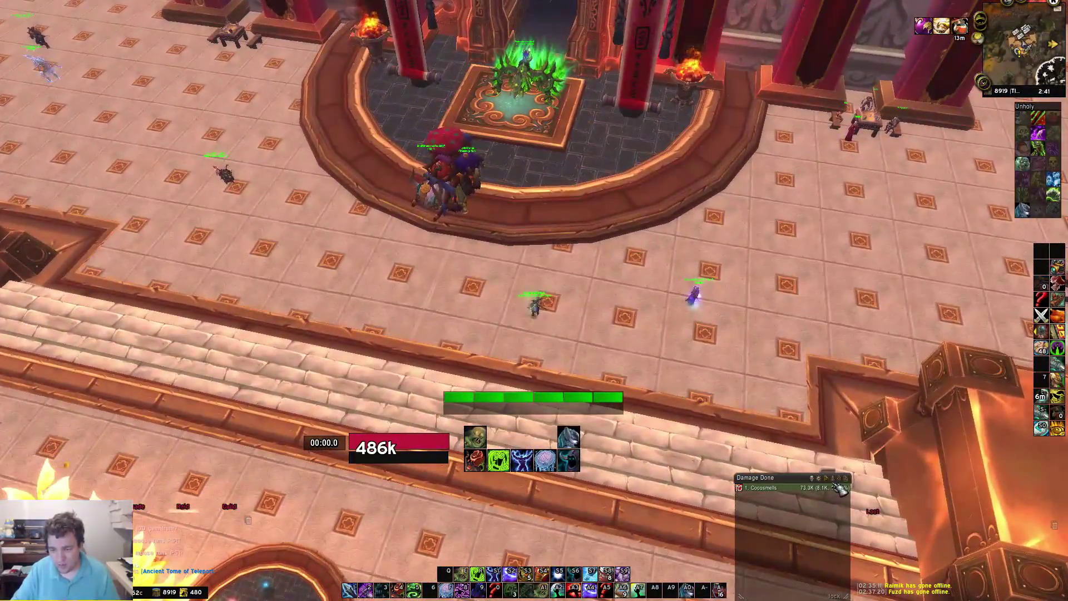
Look through the Damage Done meter's display modes, including the Miscellaneous ones such as Buff Uptime, and dismiss the list.
mouse_move(840, 457)
mouse_move(844, 429)
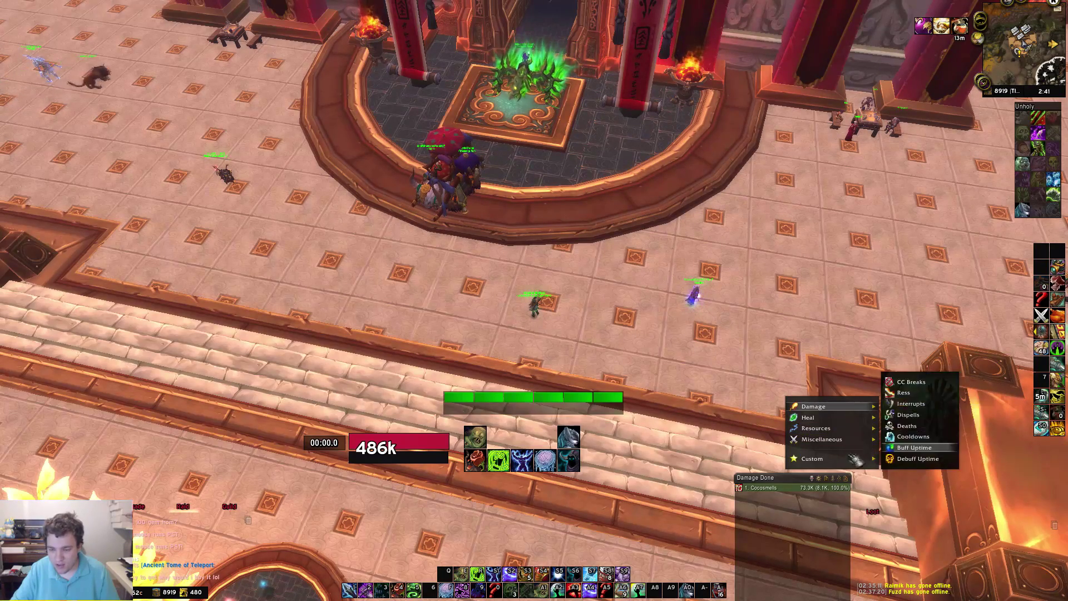
key(Escape)
Open OmniCC's settings in the interface addon options and show its text style options.
key(Escape)
key(Escape)
key(w)
key(Escape)
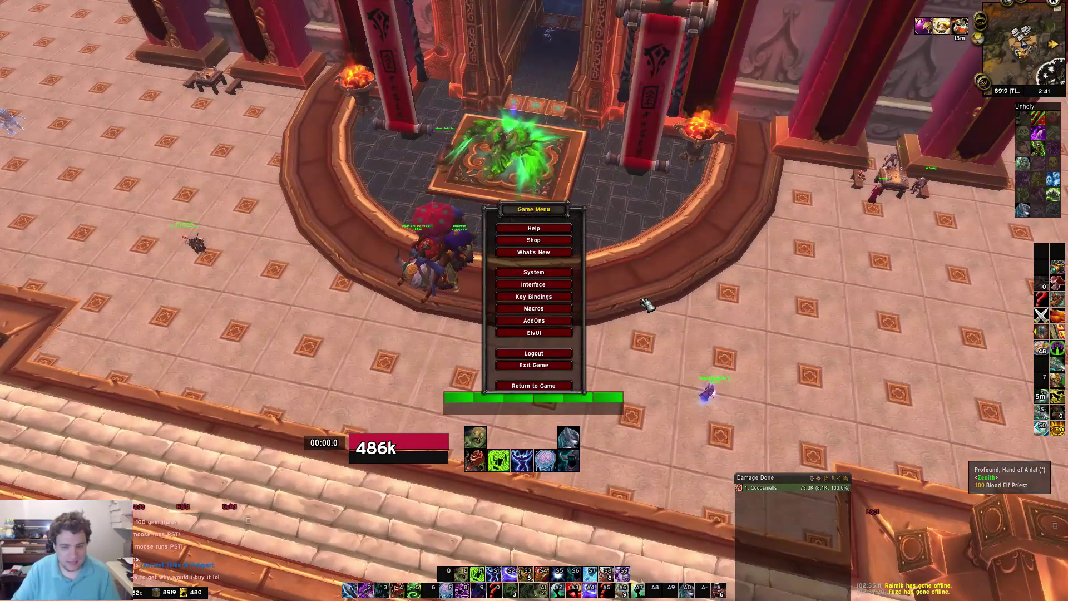
click(533, 285)
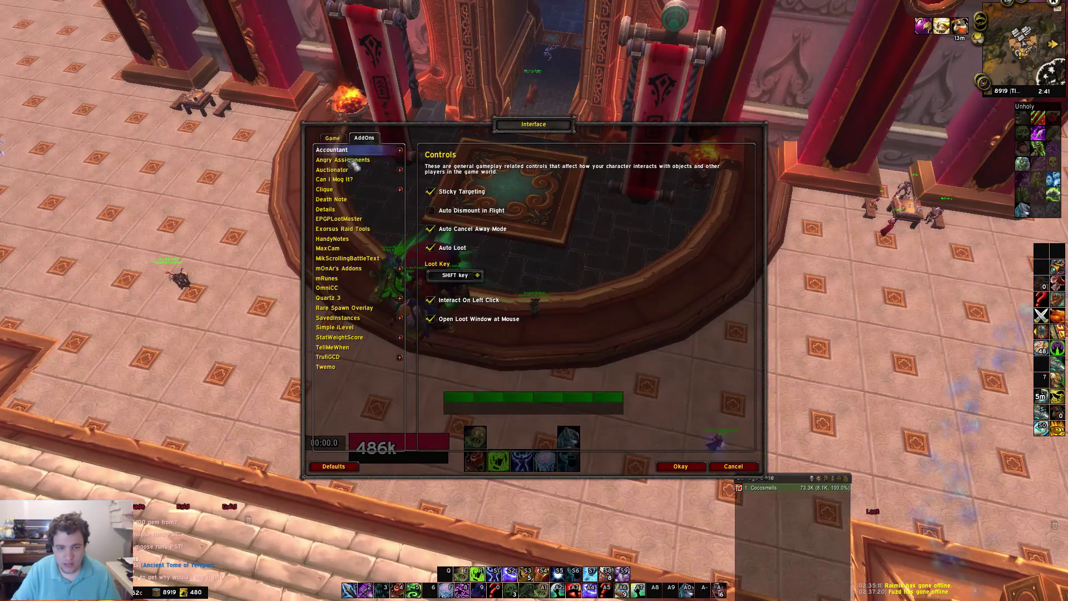
click(354, 288)
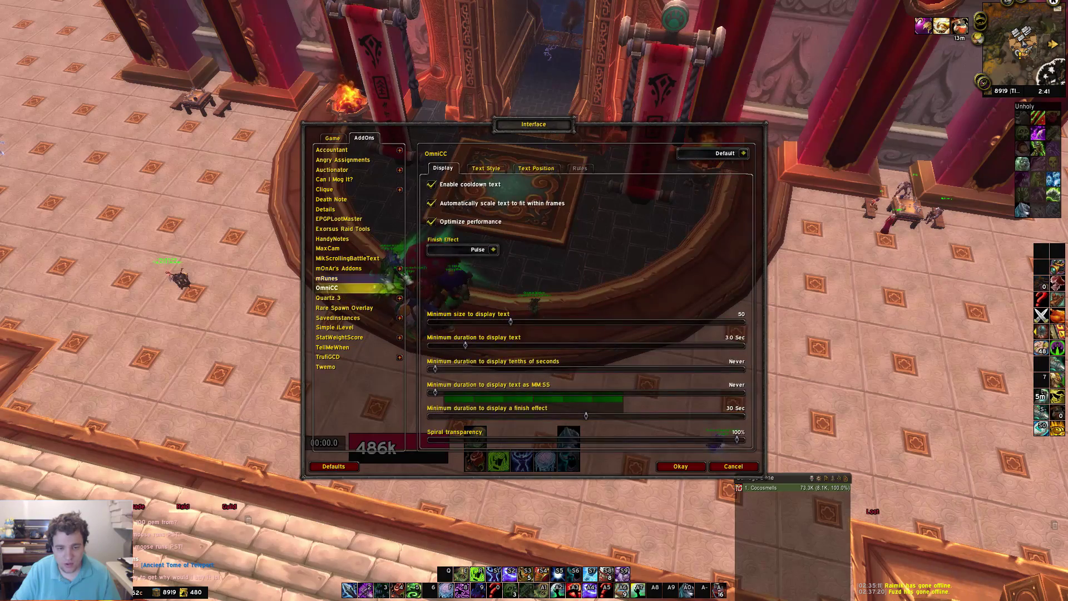
drag(871, 228, 517, 191)
click(486, 168)
Use an action bar ability to show its cooldown numbers while the OmniCC text style options are open.
drag(789, 245, 885, 451)
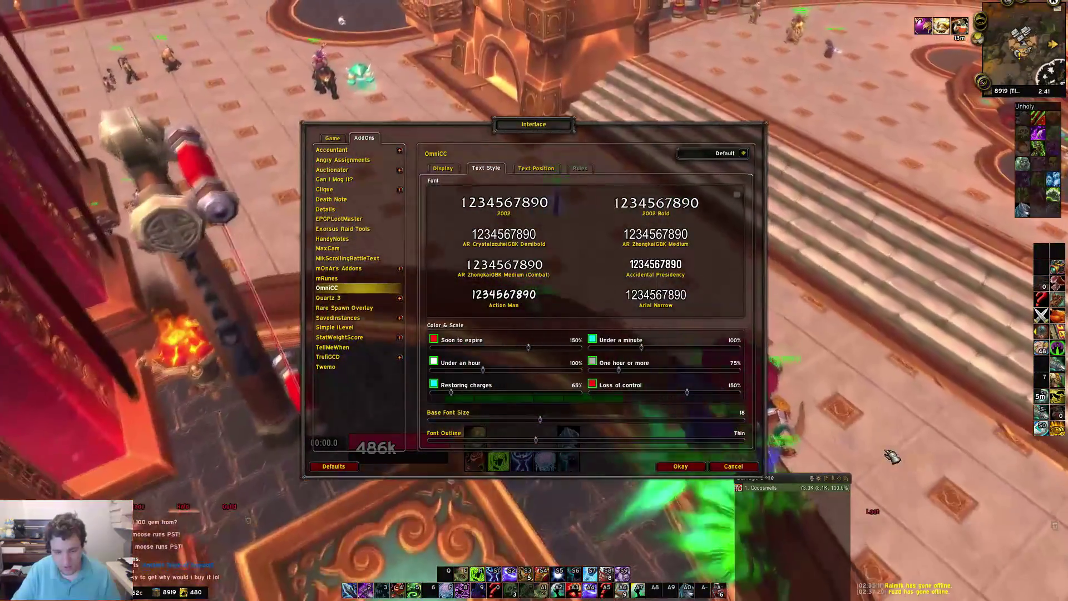
key(4)
click(873, 345)
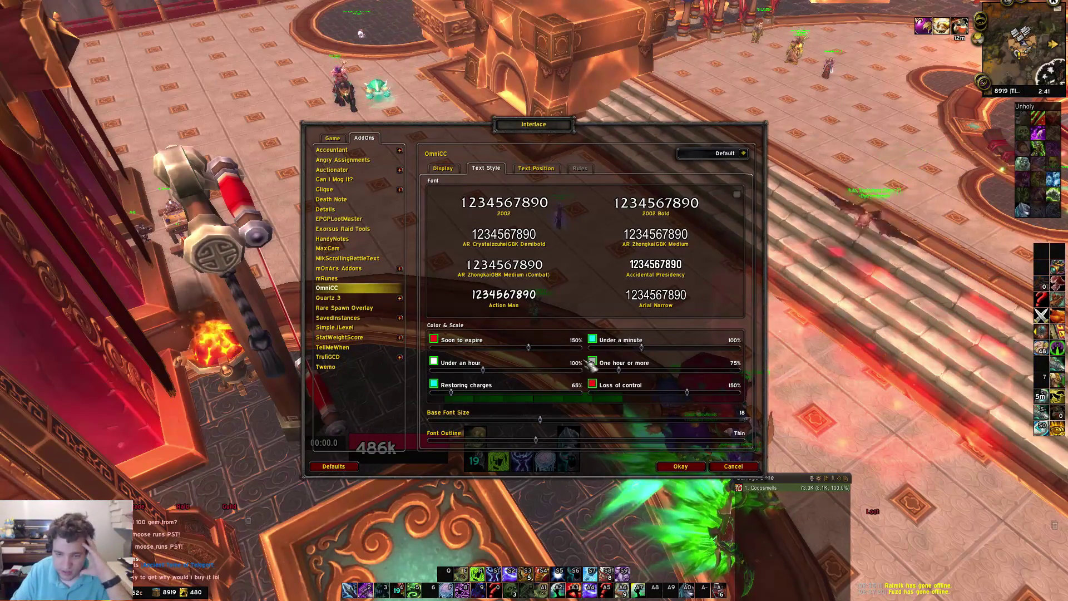
View the color of OmniCC's Under a minute text, accept it as is, and close the interface options.
click(593, 339)
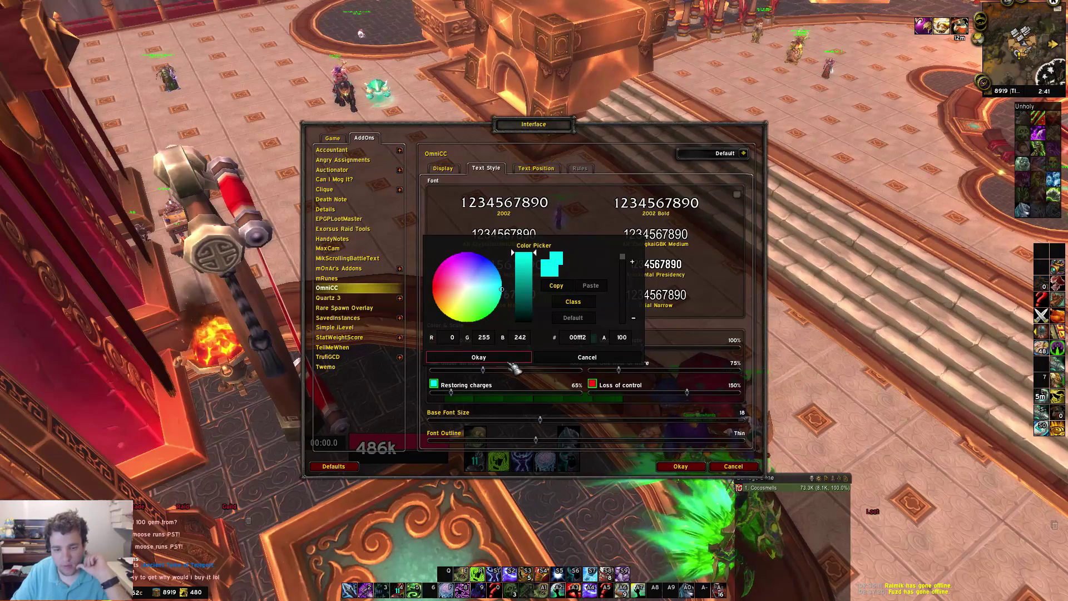
click(510, 360)
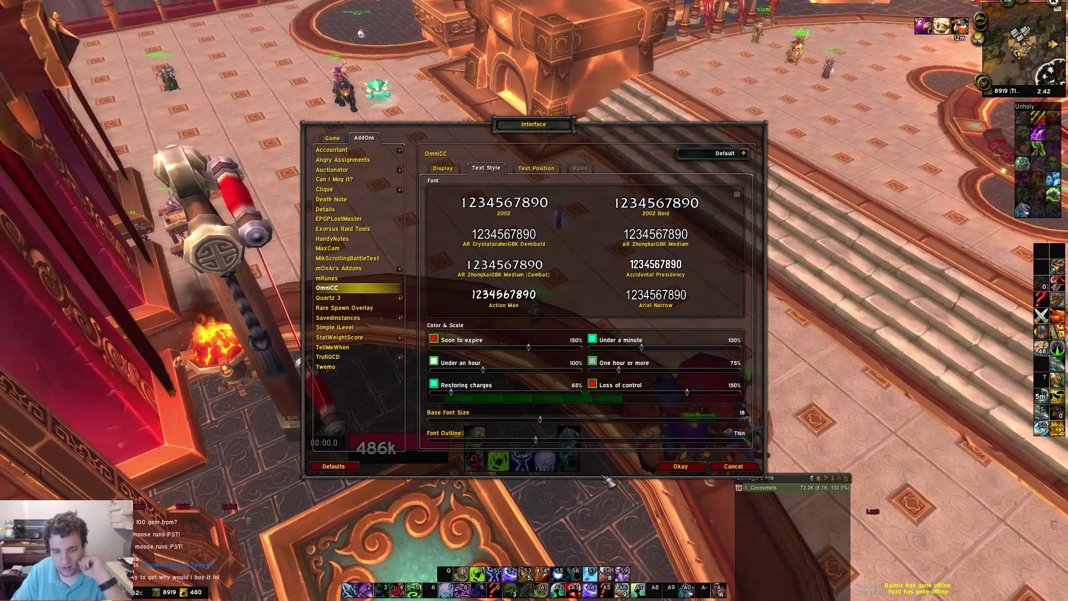
drag(616, 515, 706, 467)
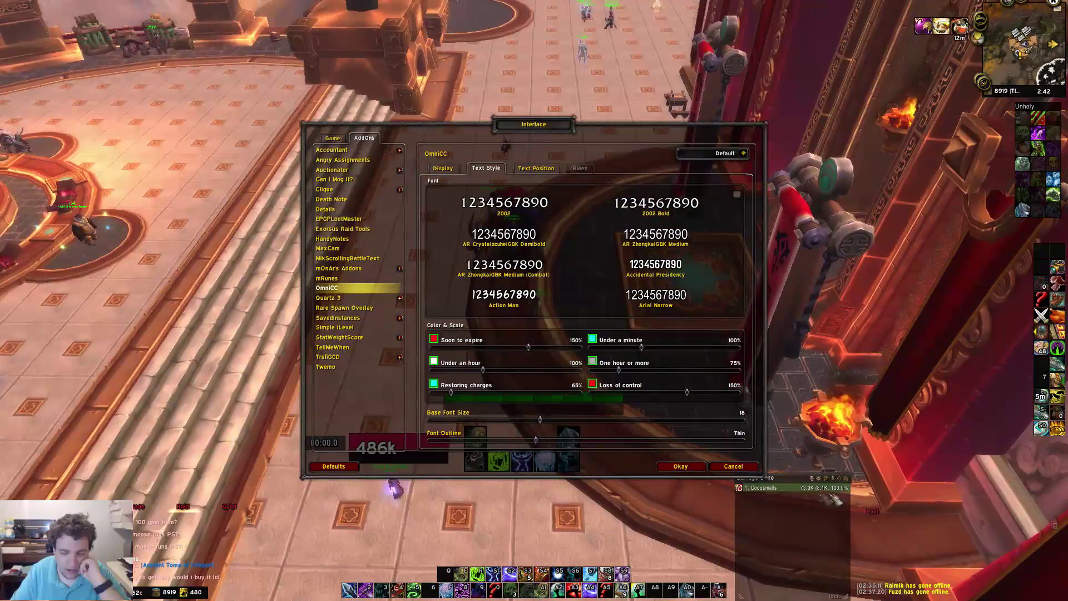
click(684, 467)
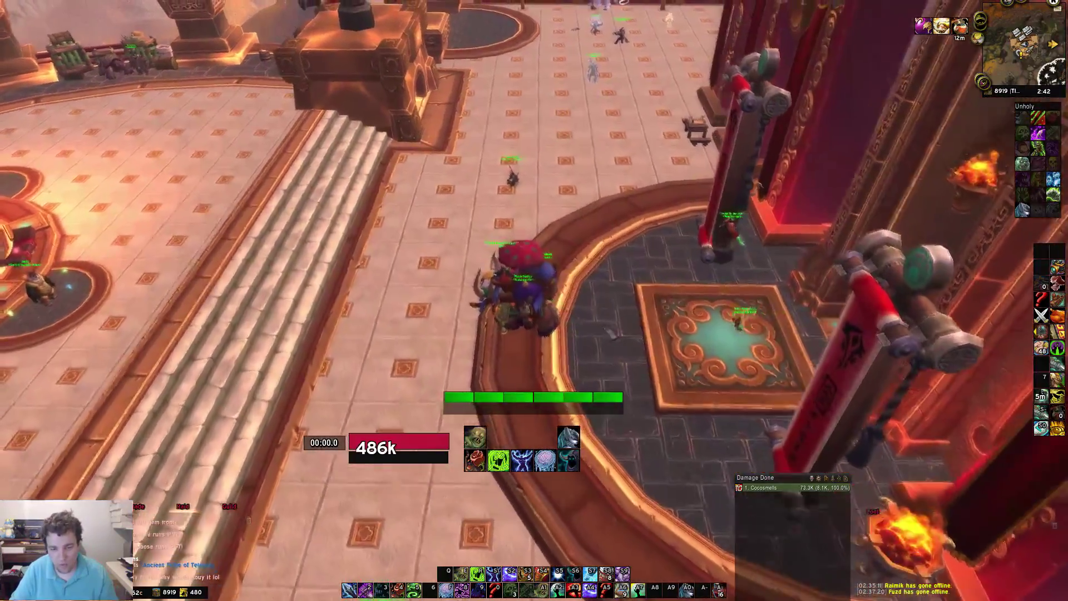